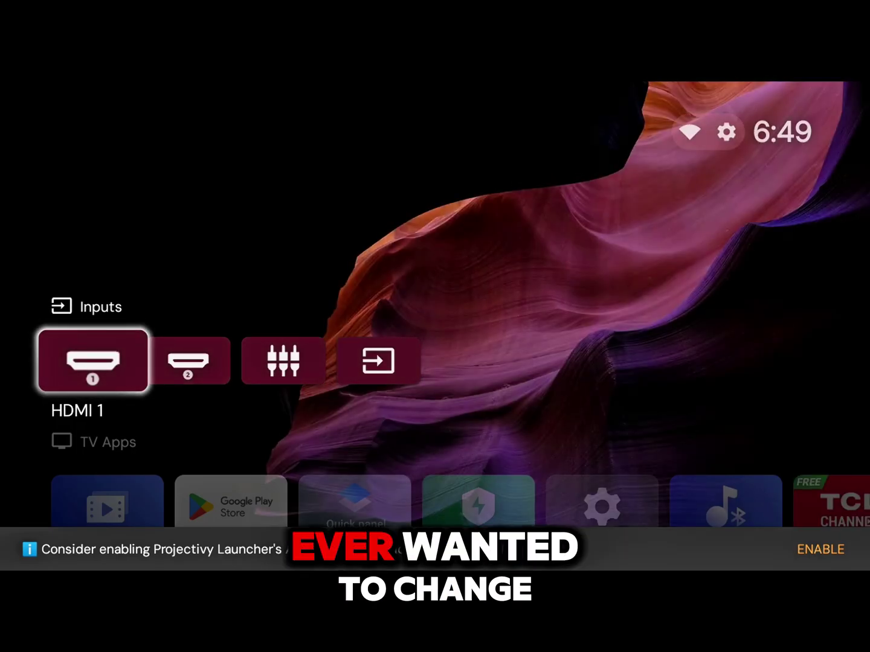
# Look through the Inputs row and the TV Apps row of the Projectivy home screen, up to the YouTube tile
pyautogui.press('Right')
pyautogui.press('Right')
pyautogui.press('Right')
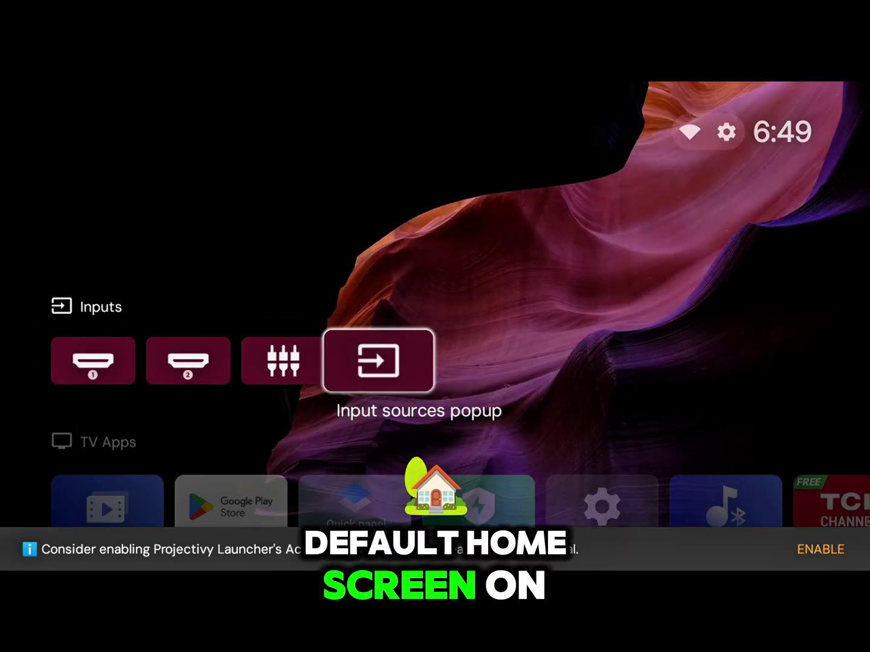
pyautogui.press('Down')
pyautogui.press('Down')
pyautogui.press('Down')
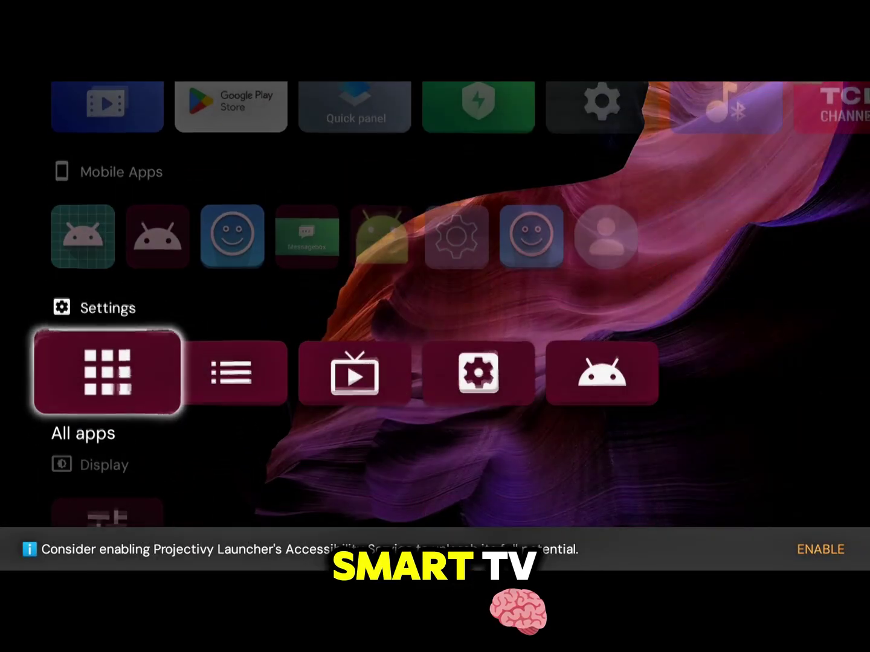
pyautogui.press('Up')
pyautogui.press('Up')
pyautogui.press('Right')
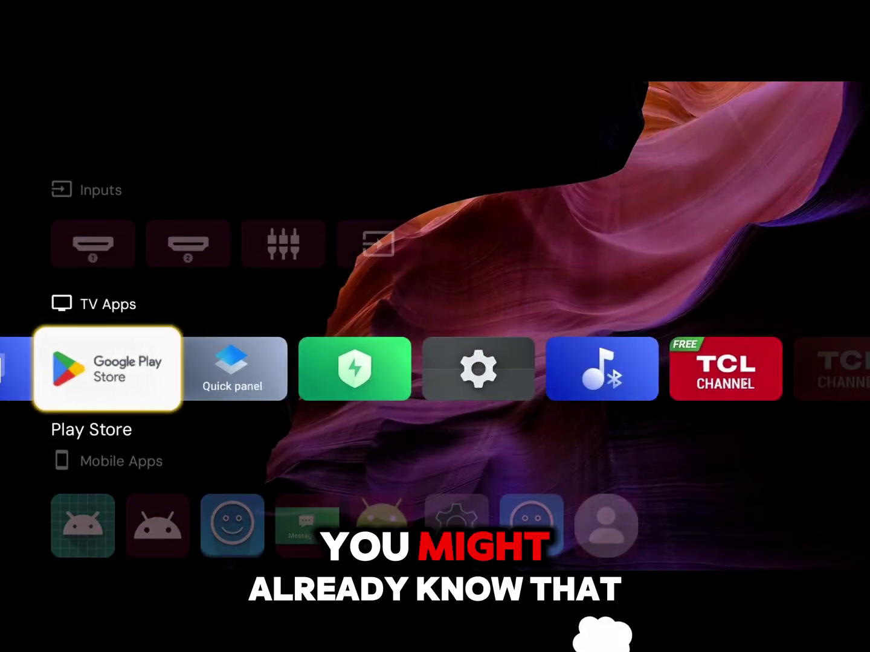
pyautogui.press('Right')
pyautogui.press('Right')
pyautogui.press('Right')
pyautogui.press('Right')
pyautogui.press('Right')
pyautogui.press('Right')
pyautogui.press('Right')
pyautogui.press('Right')
pyautogui.press('Right')
pyautogui.press('Right')
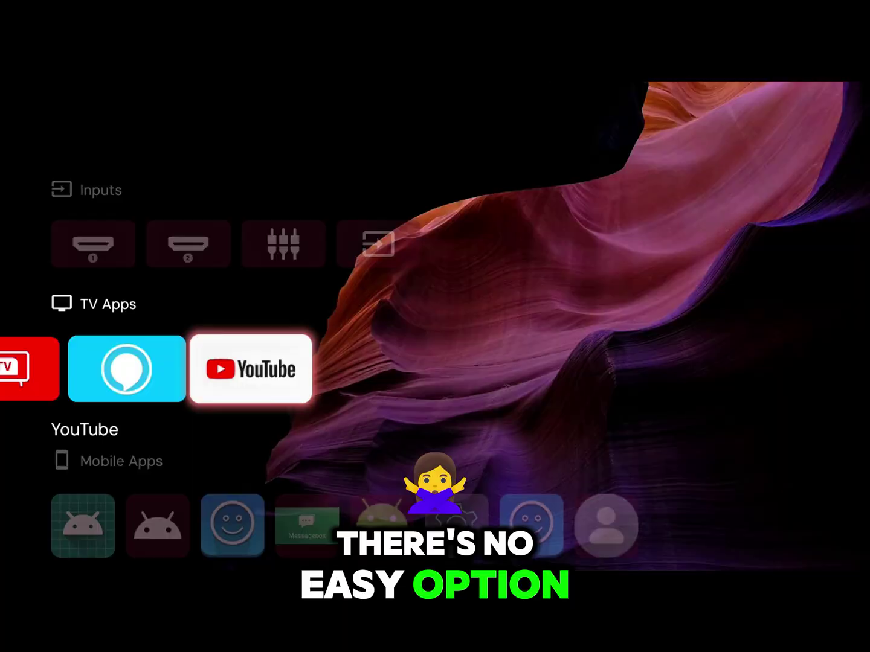
# Look through the home screen's remaining rows, from Mobile Apps and Settings to Applications and System
pyautogui.press('Left')
pyautogui.press('Left')
pyautogui.press('Left')
pyautogui.press('Left')
pyautogui.press('Left')
pyautogui.press('Left')
pyautogui.press('Left')
pyautogui.press('Left')
pyautogui.press('Left')
pyautogui.press('Left')
pyautogui.press('Down')
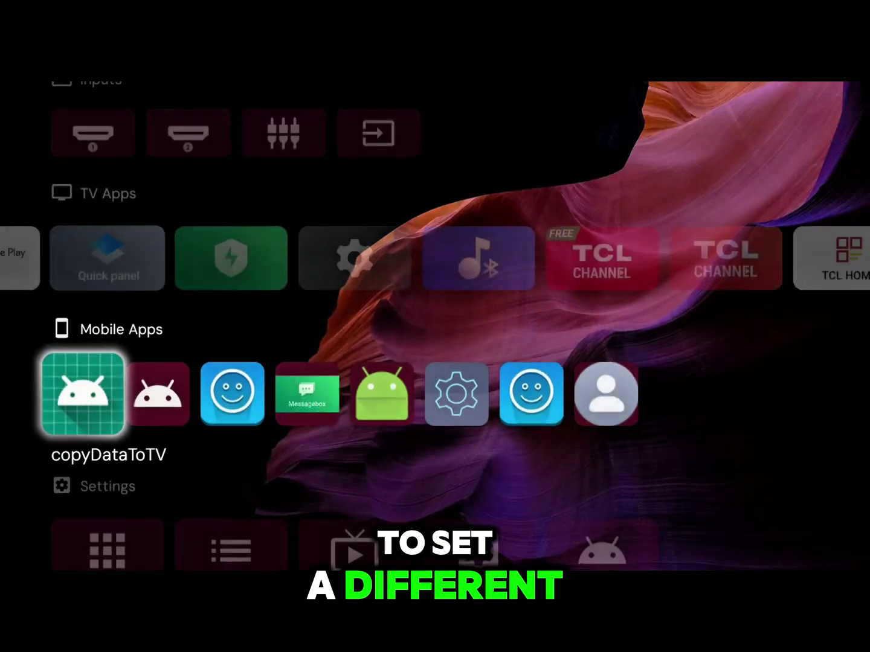
pyautogui.press('Down')
pyautogui.press('Down')
pyautogui.press('Down')
pyautogui.press('Down')
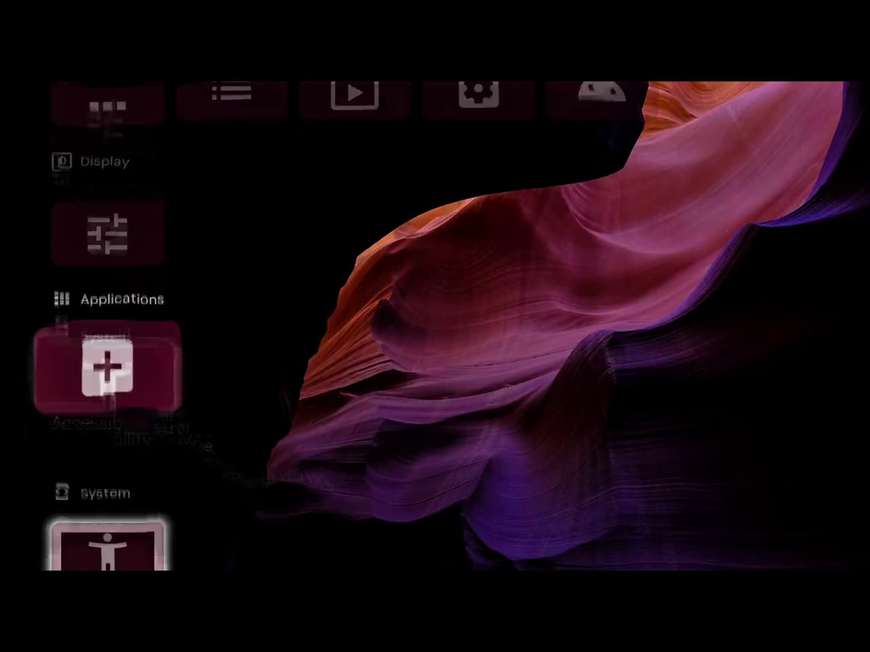
# Examine the options in the Projectivy Launcher settings menu from the home screen, and close it
pyautogui.press('Up')
pyautogui.press('Up')
pyautogui.press('Up')
pyautogui.press('Up')
pyautogui.press('Up')
pyautogui.press('Up')
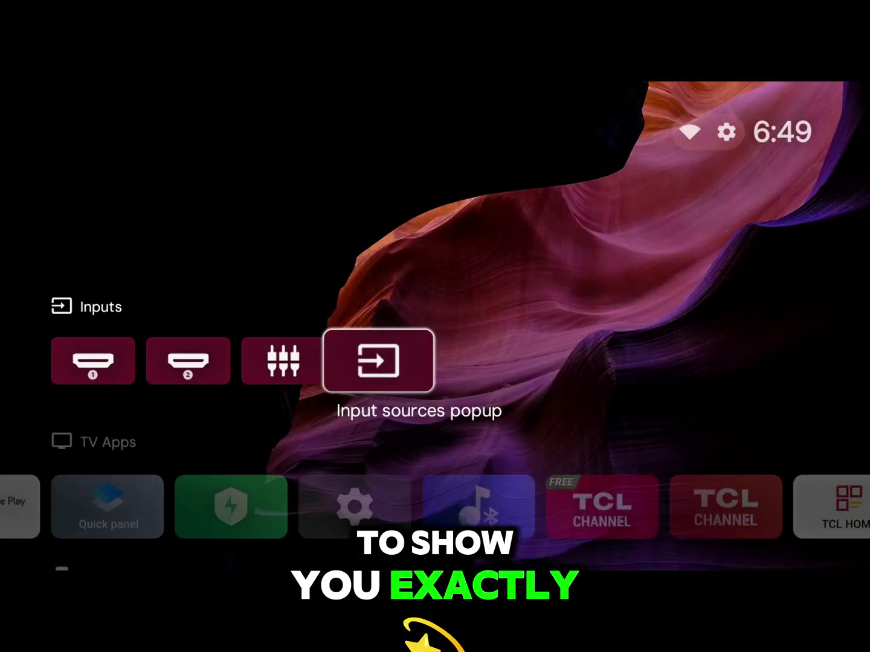
pyautogui.press('Left')
pyautogui.press('Left')
pyautogui.press('Left')
pyautogui.press('Up')
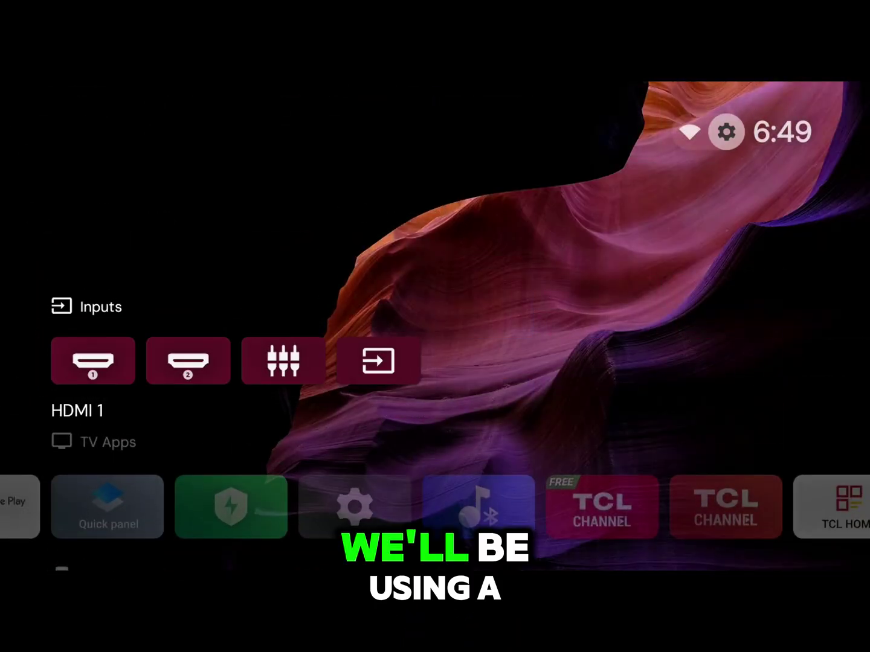
pyautogui.press('Left')
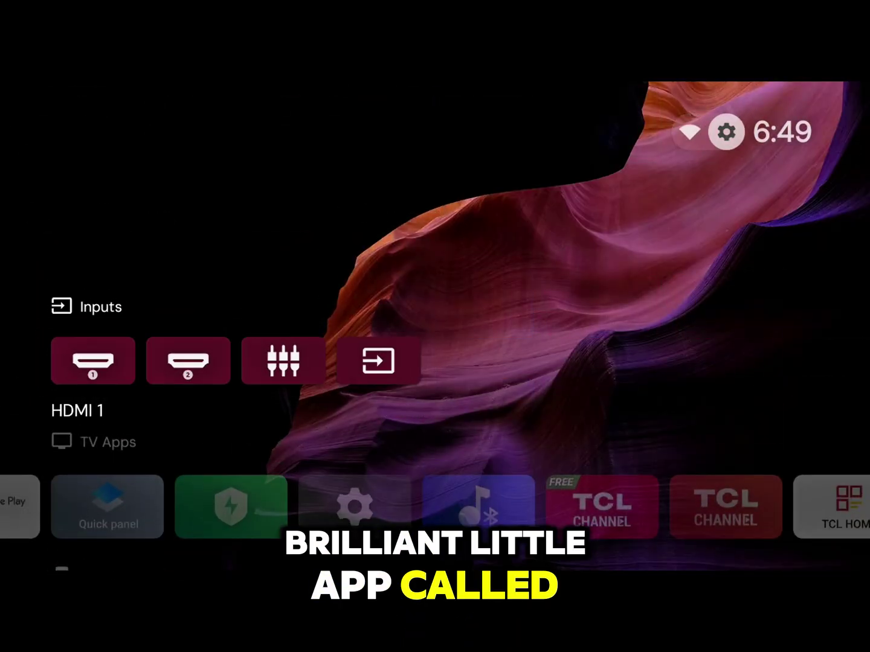
pyautogui.press('Return')
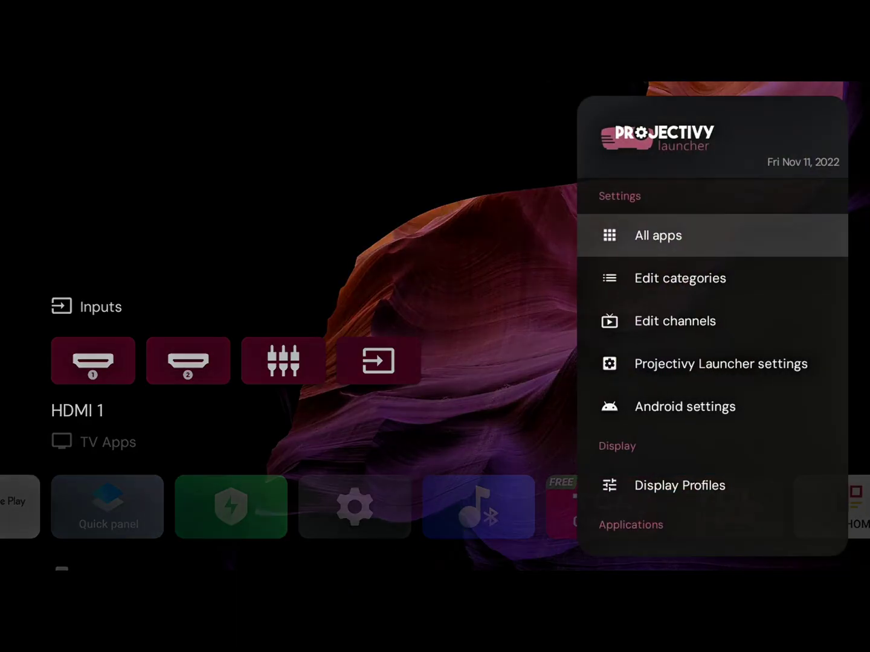
pyautogui.press('Escape')
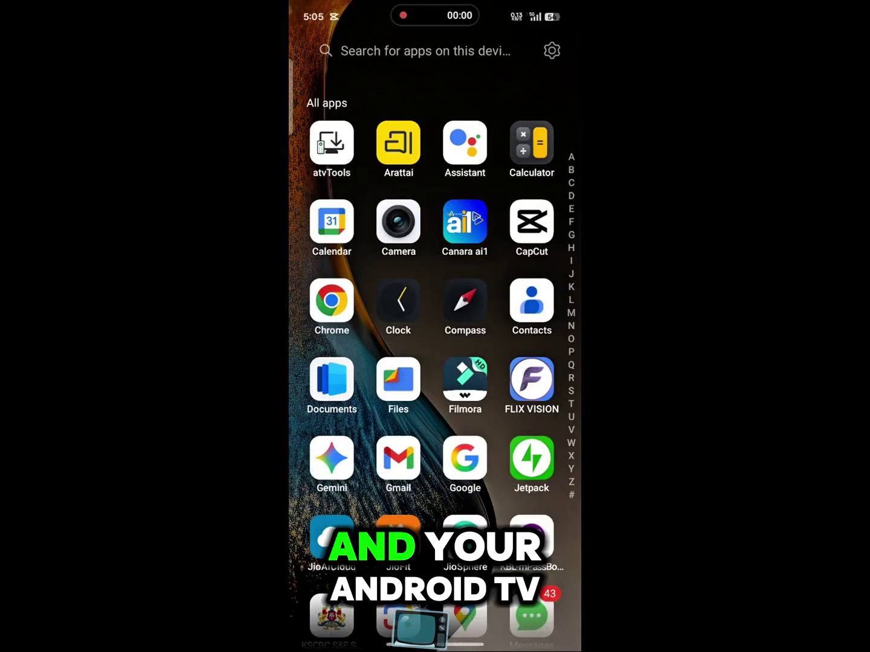
# With atvTools opened on the phone, connect the phone to the AndroidAP Wi-Fi network and turn off mobile data
pyautogui.click(331, 149)
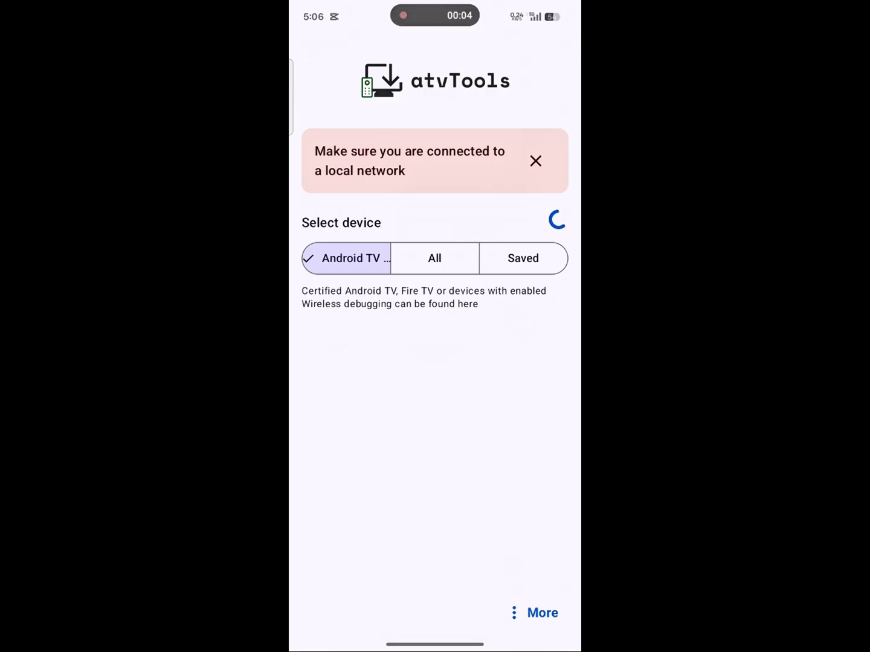
pyautogui.moveTo(507, 8); pyautogui.dragTo(508, 301)
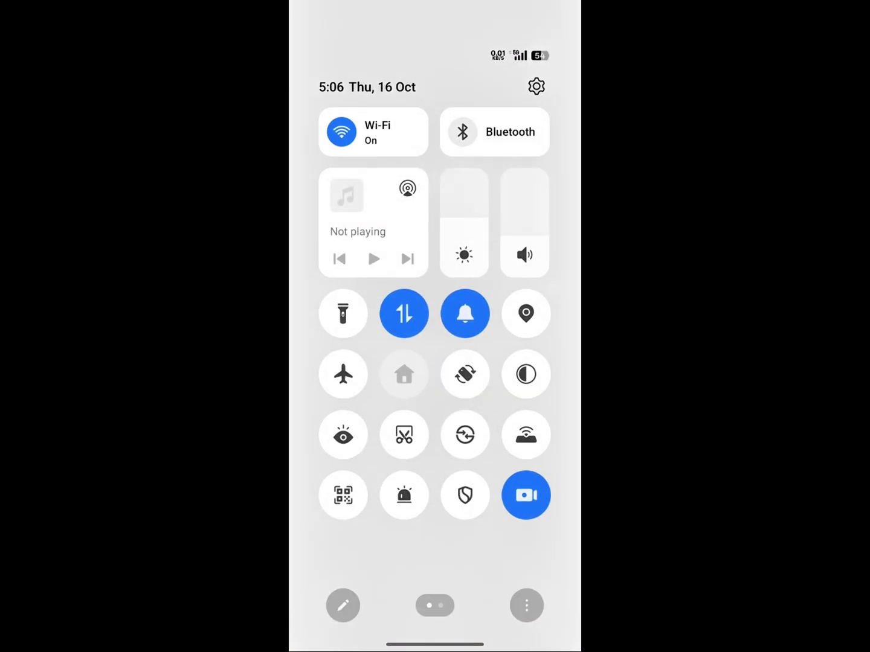
pyautogui.click(377, 131)
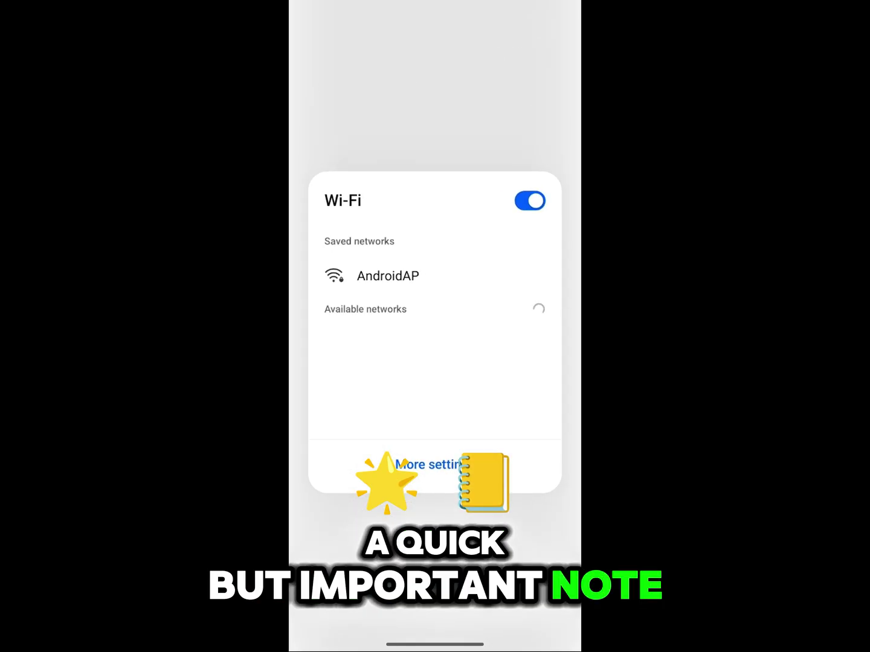
pyautogui.click(388, 275)
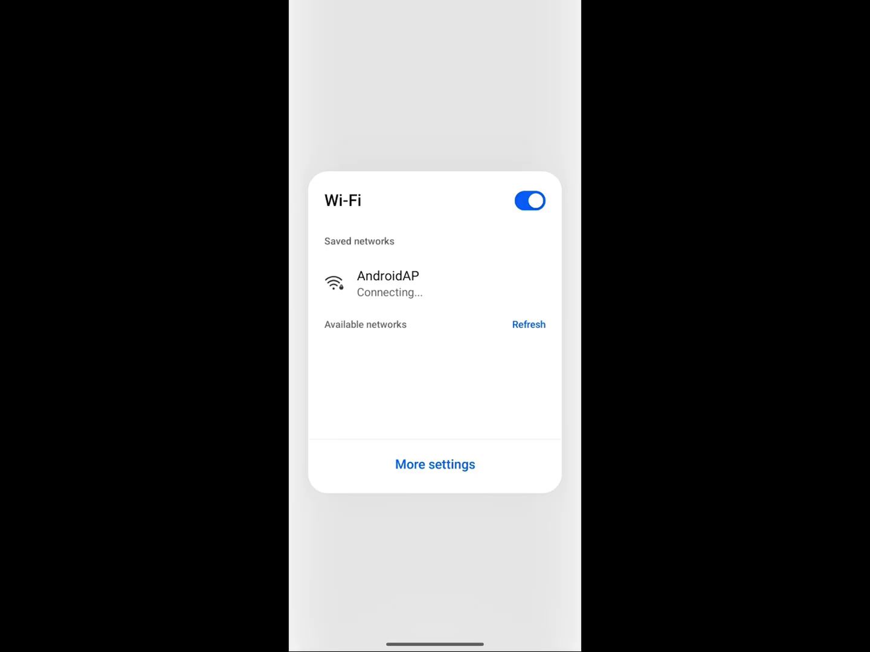
pyautogui.press('Escape')
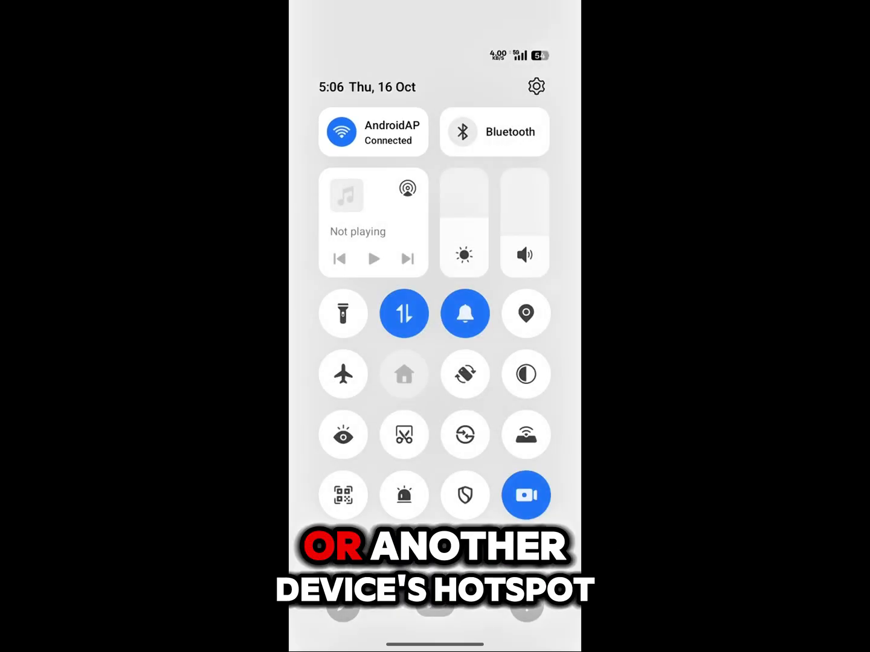
pyautogui.click(404, 313)
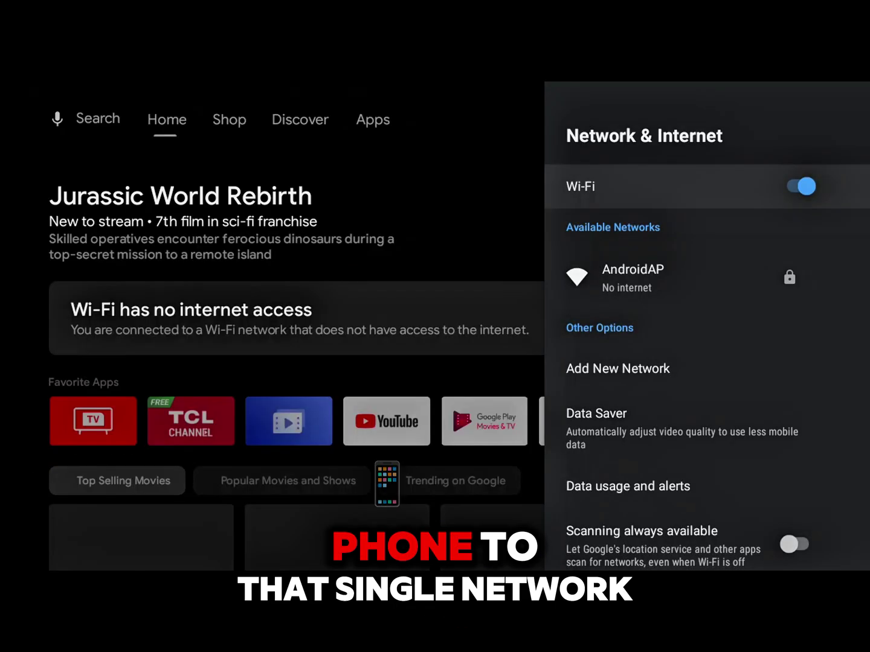
# Check the AndroidAP entry in the TV's Network & Internet settings and return to the home screen
pyautogui.press('Down')
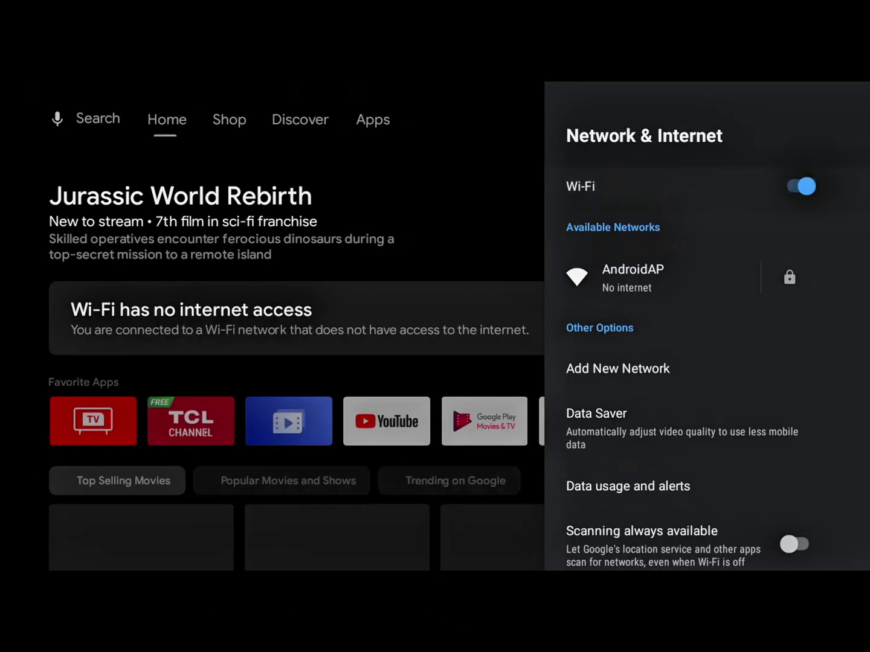
pyautogui.press('Escape')
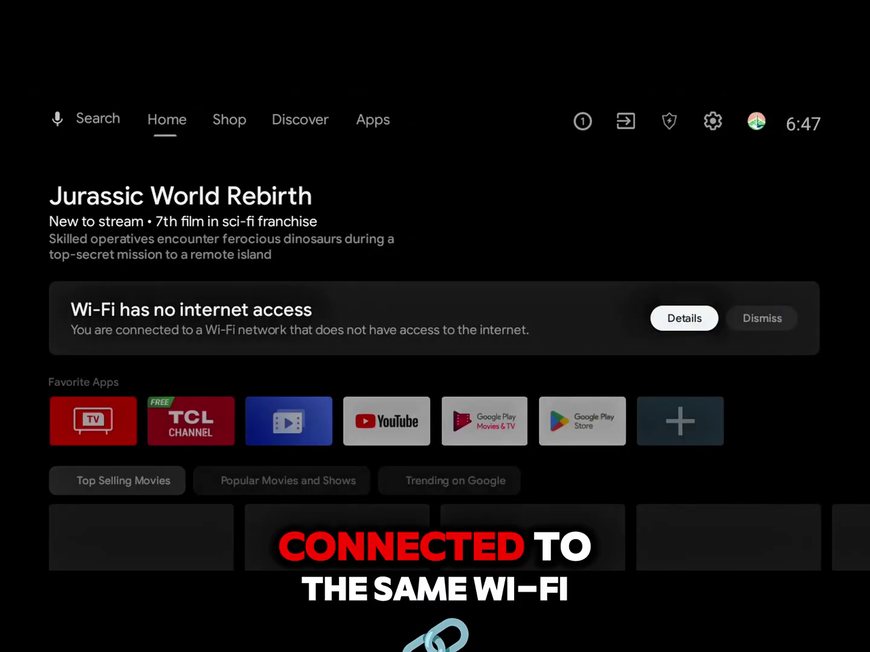
pyautogui.press('Up')
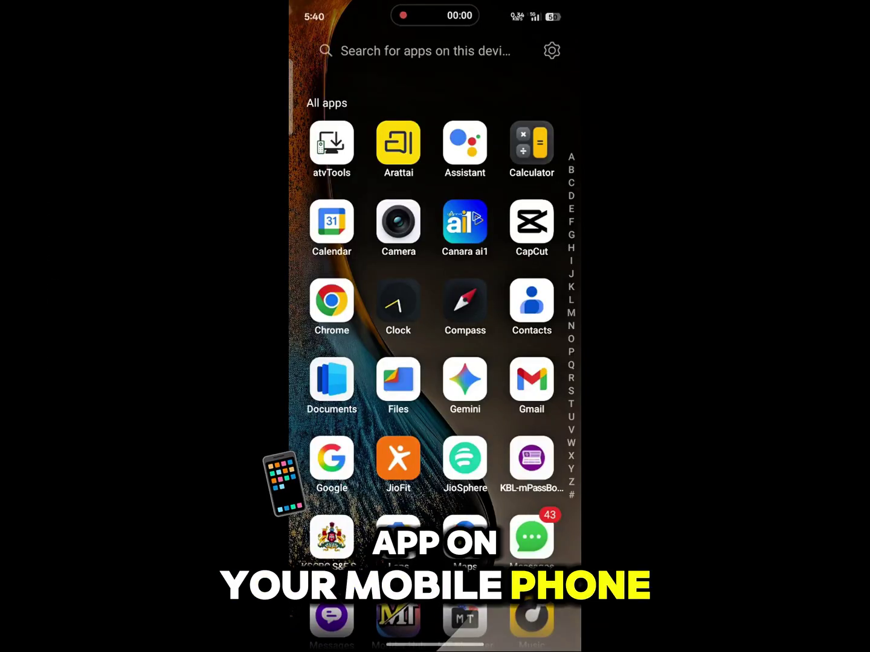
# Open atvTools on the phone
pyautogui.click(331, 143)
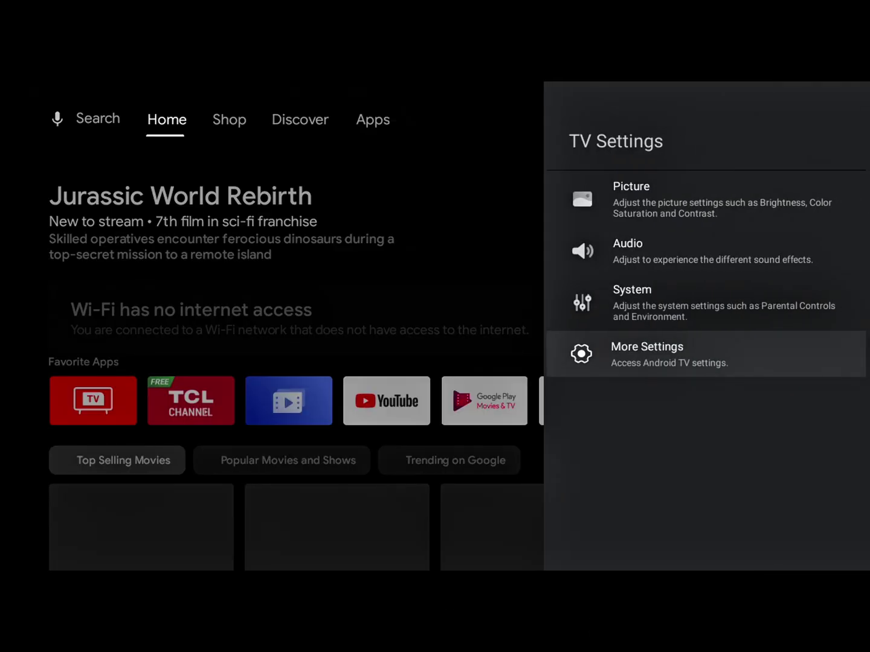
pyautogui.press('Return')
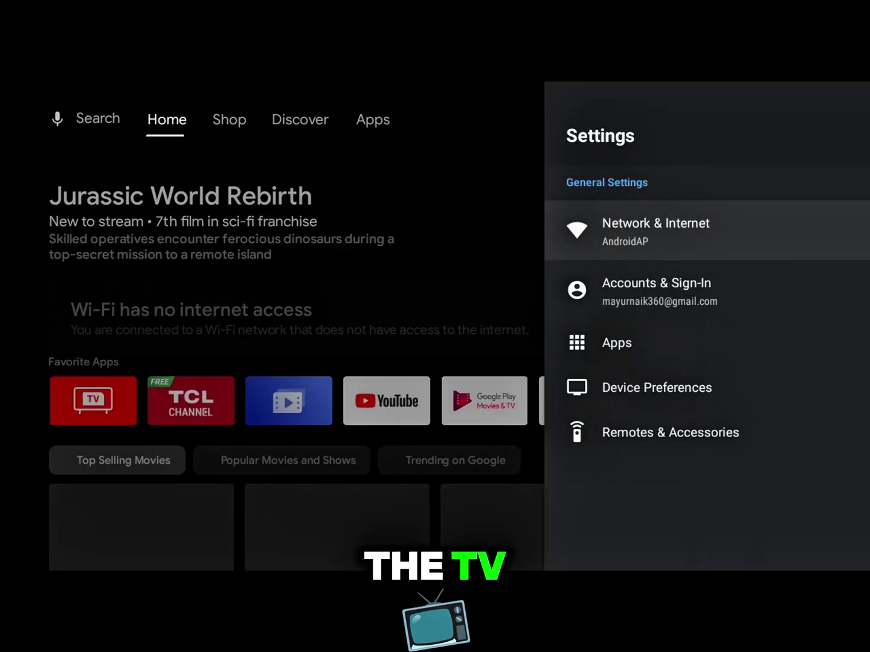
pyautogui.press('Down')
pyautogui.press('Down')
pyautogui.press('Down')
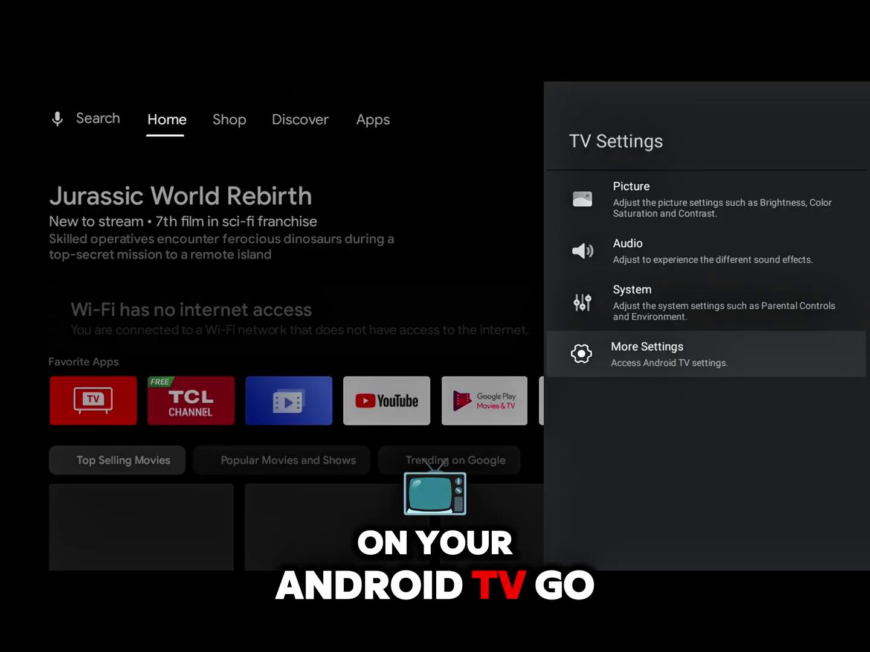
# Open the About page under Device Preferences in the TV's Android settings
pyautogui.press('Return')
pyautogui.press('Down')
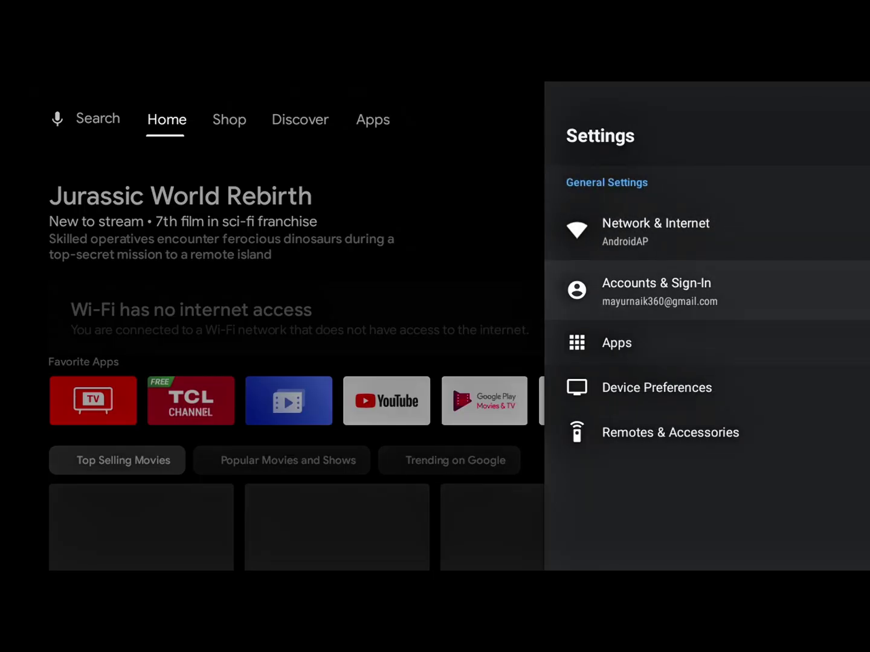
pyautogui.press('Down')
pyautogui.press('Down')
pyautogui.press('Return')
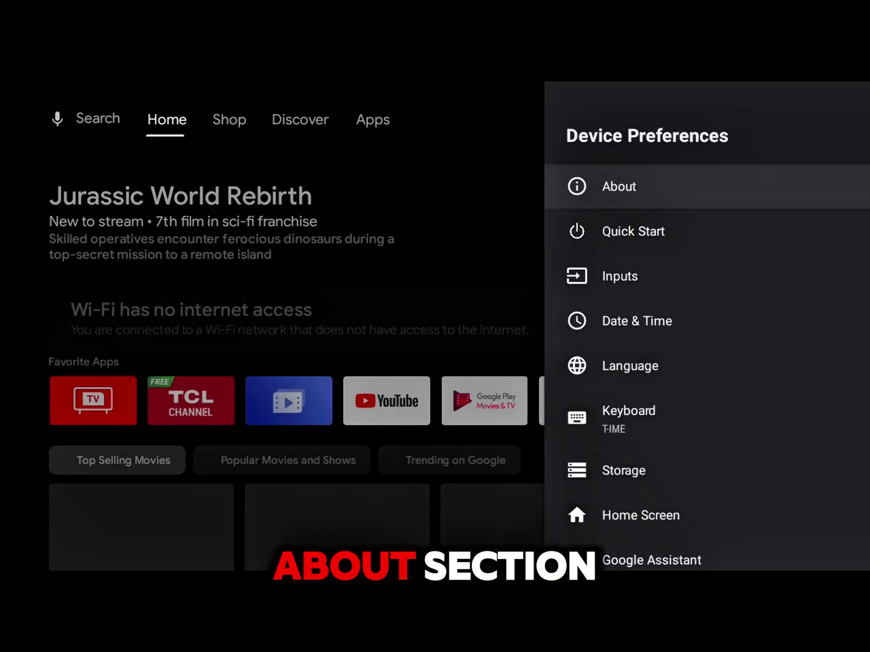
pyautogui.press('Return')
# Activate the Android TV OS Build entry repeatedly to enable developer options, and go back to Device Preferences
pyautogui.press('Down')
pyautogui.press('Down')
pyautogui.press('Down')
pyautogui.press('Down')
pyautogui.press('Down')
pyautogui.press('Down')
pyautogui.press('Down')
pyautogui.press('Down')
pyautogui.press('Down')
pyautogui.press('Down')
pyautogui.press('Down')
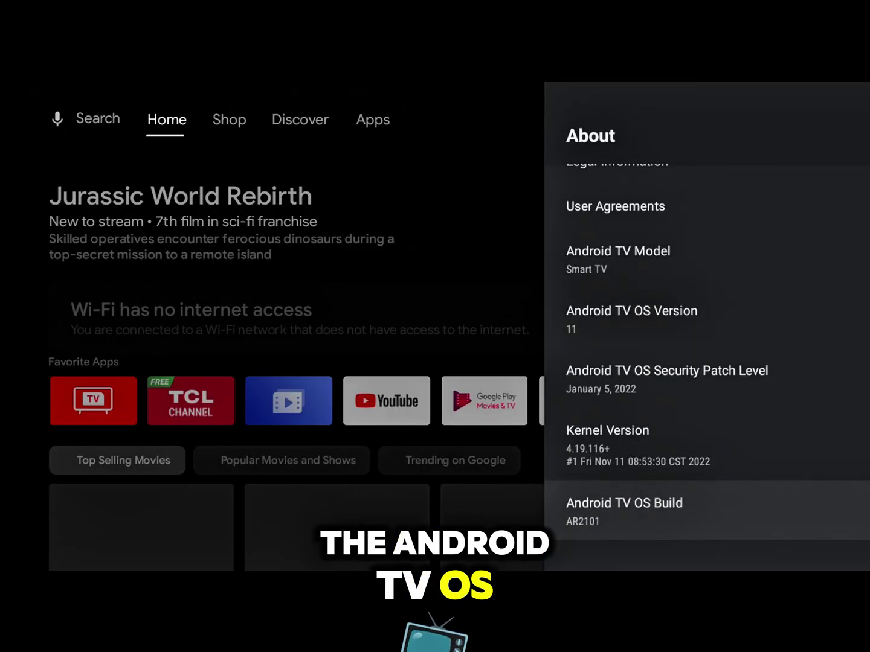
pyautogui.press('Return')
pyautogui.press('Return')
pyautogui.press('Return')
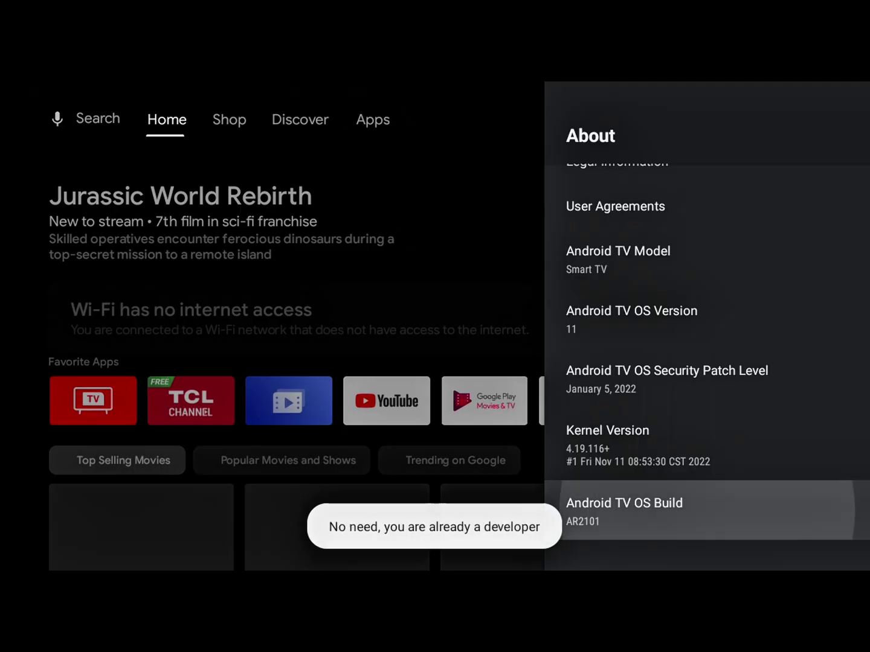
pyautogui.press('Return')
pyautogui.press('Return')
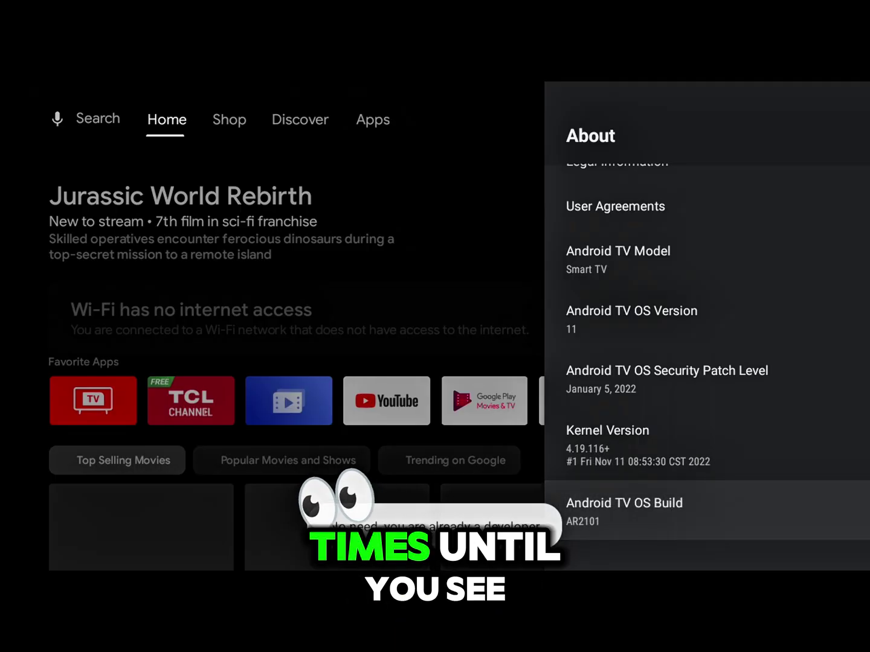
pyautogui.press('Return')
pyautogui.press('Return')
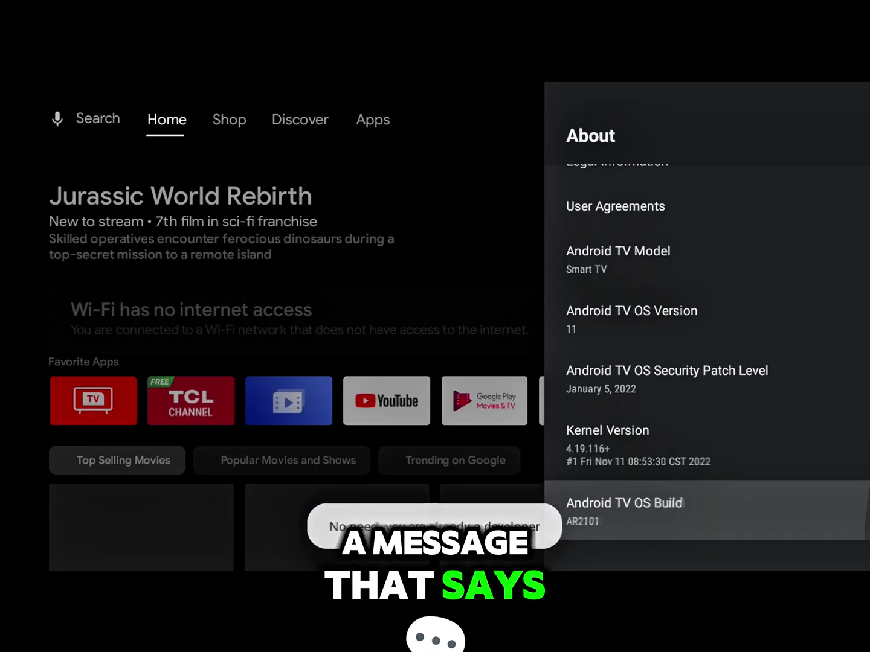
pyautogui.press('Return')
pyautogui.press('Return')
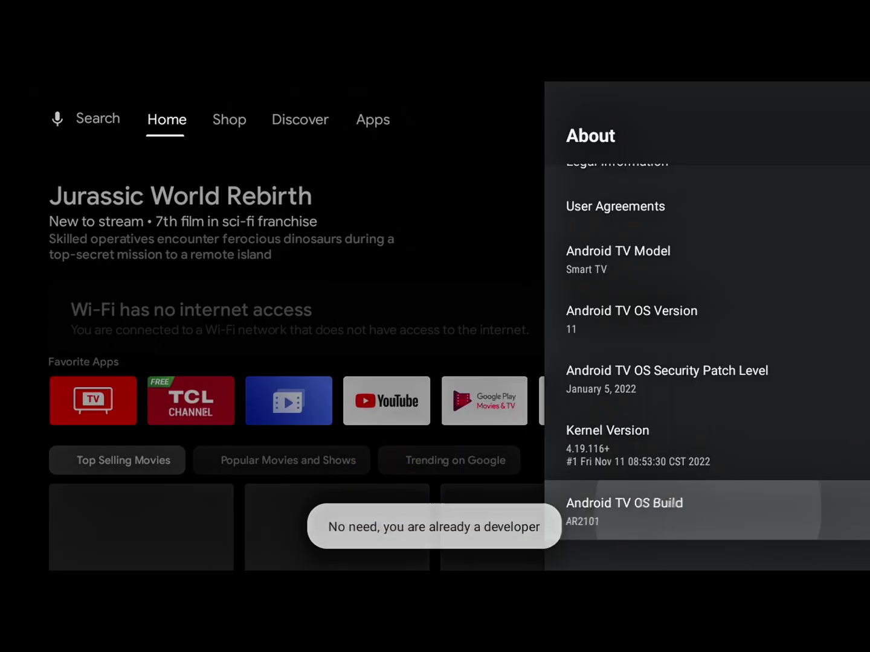
pyautogui.press('Return')
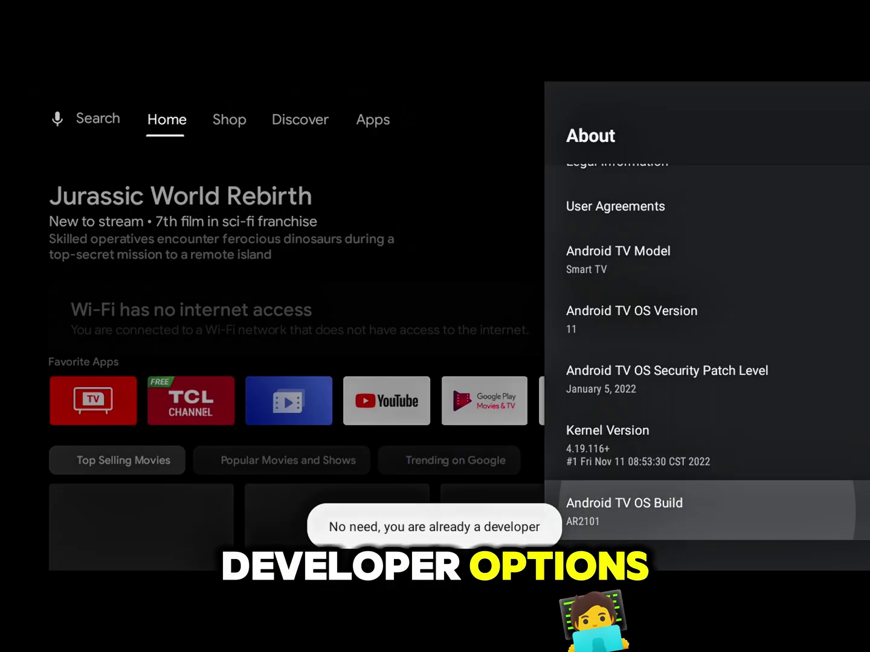
pyautogui.press('Return')
pyautogui.press('Escape')
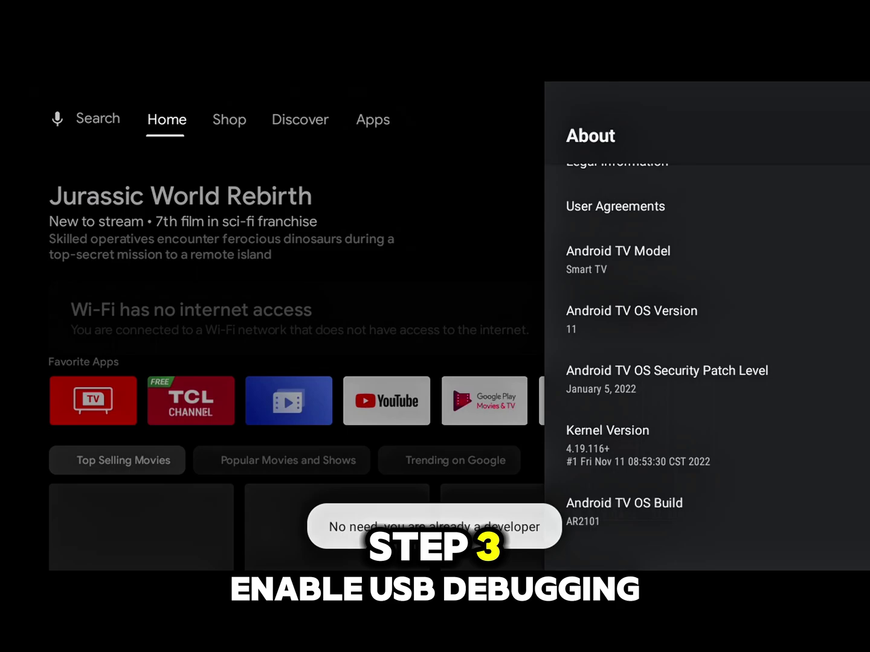
pyautogui.press('Escape')
# Open Developer Options under Device Preferences in the TV's settings
pyautogui.press('Down')
pyautogui.press('Down')
pyautogui.press('Down')
pyautogui.press('Down')
pyautogui.press('Down')
pyautogui.press('Down')
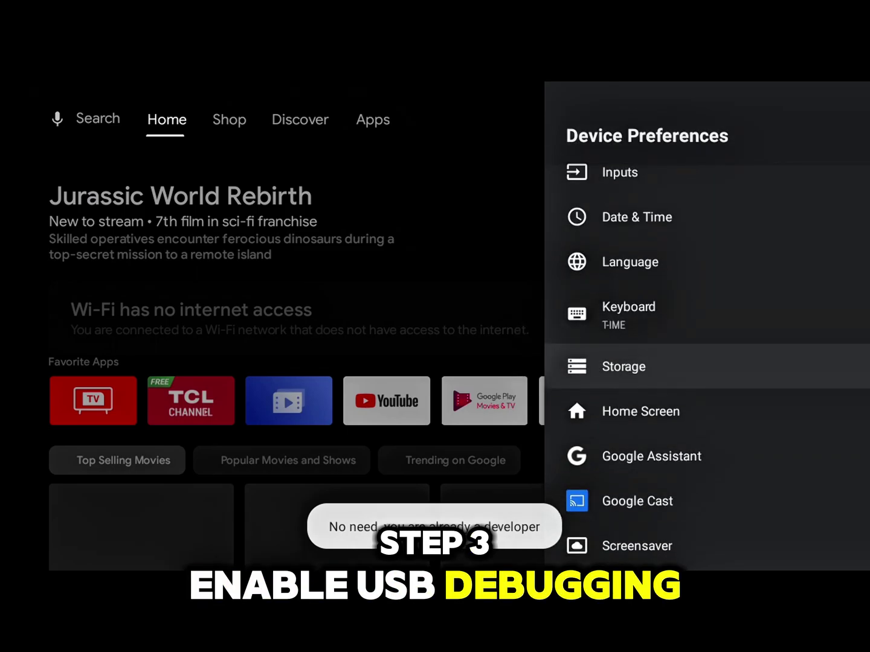
pyautogui.press('Down')
pyautogui.press('Down')
pyautogui.press('Down')
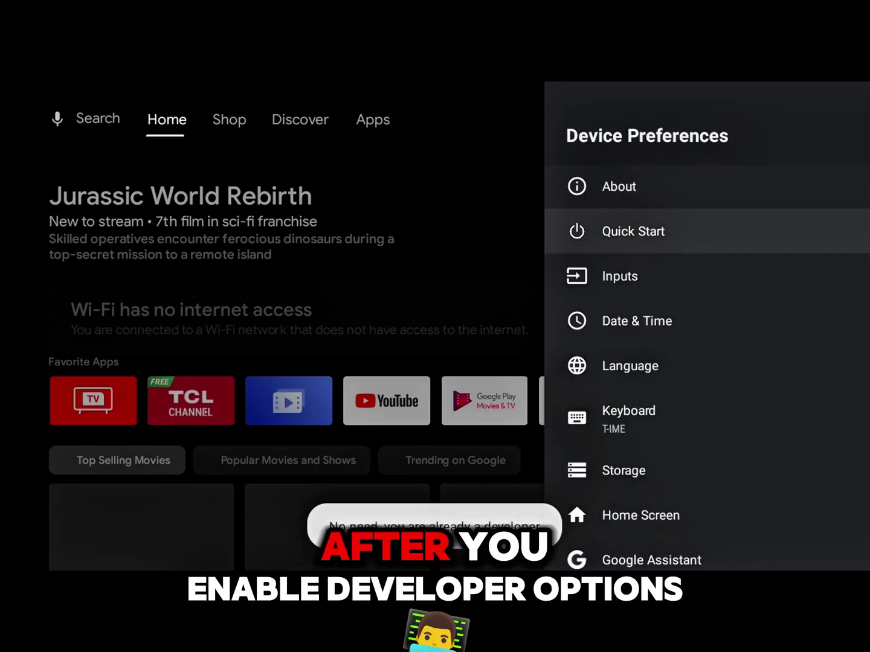
pyautogui.press('Down')
pyautogui.press('Down')
pyautogui.press('Down')
pyautogui.press('Down')
pyautogui.press('Down')
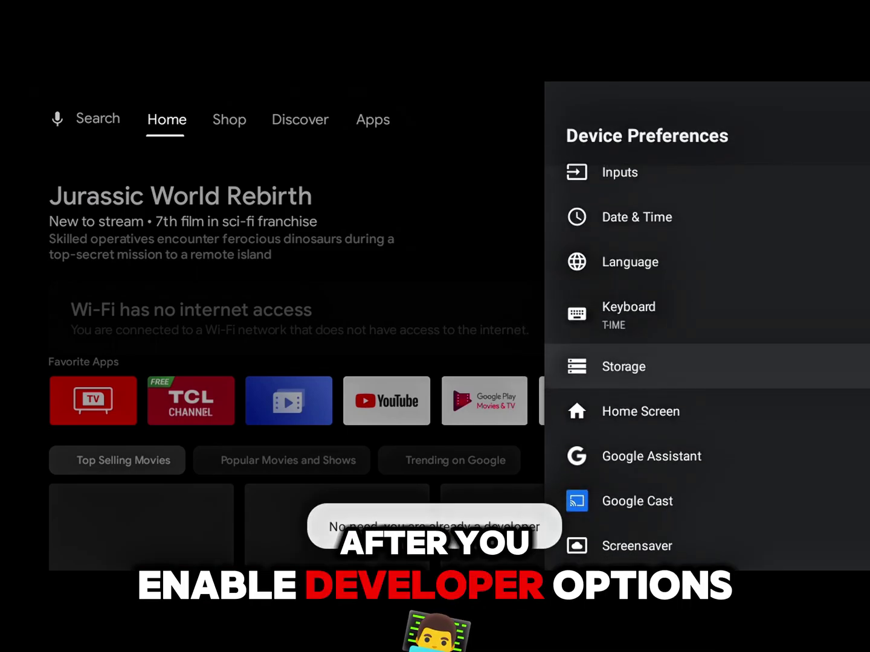
pyautogui.press('Down')
pyautogui.press('Down')
pyautogui.press('Down')
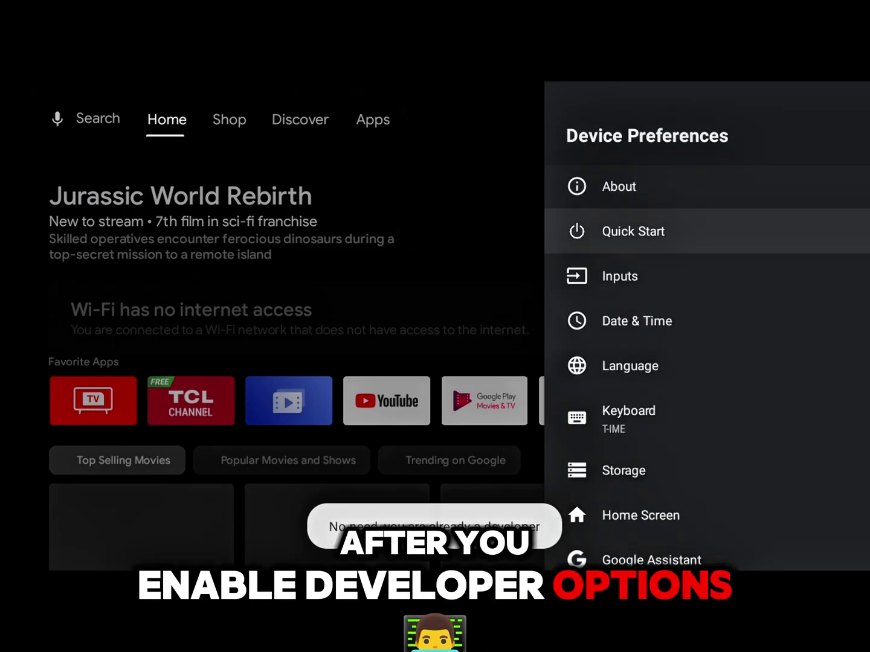
pyautogui.press('Down')
pyautogui.press('Down')
pyautogui.press('Down')
pyautogui.press('Down')
pyautogui.press('Down')
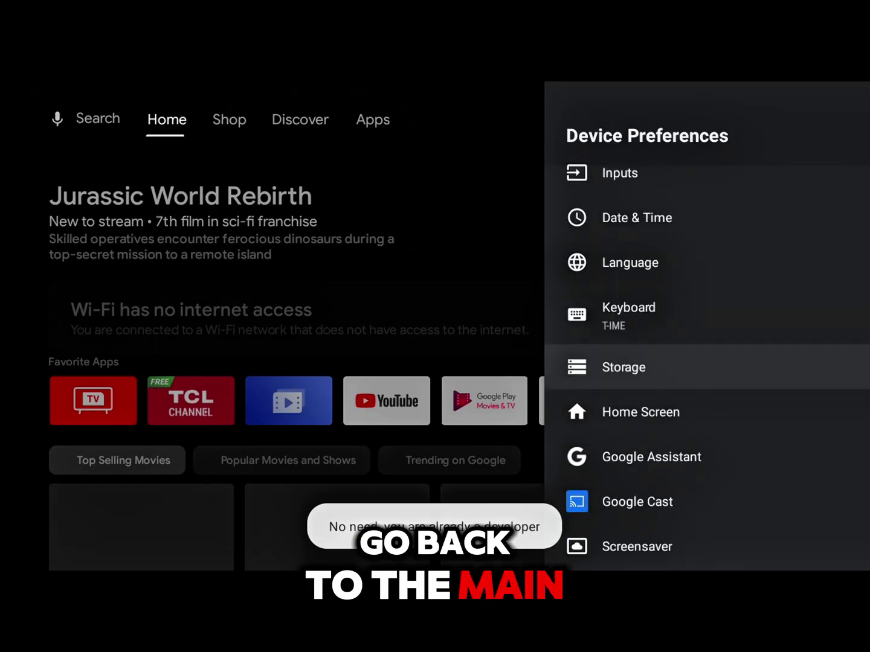
pyautogui.press('Down')
pyautogui.press('Down')
pyautogui.press('Down')
pyautogui.press('Down')
pyautogui.press('Down')
pyautogui.press('Return')
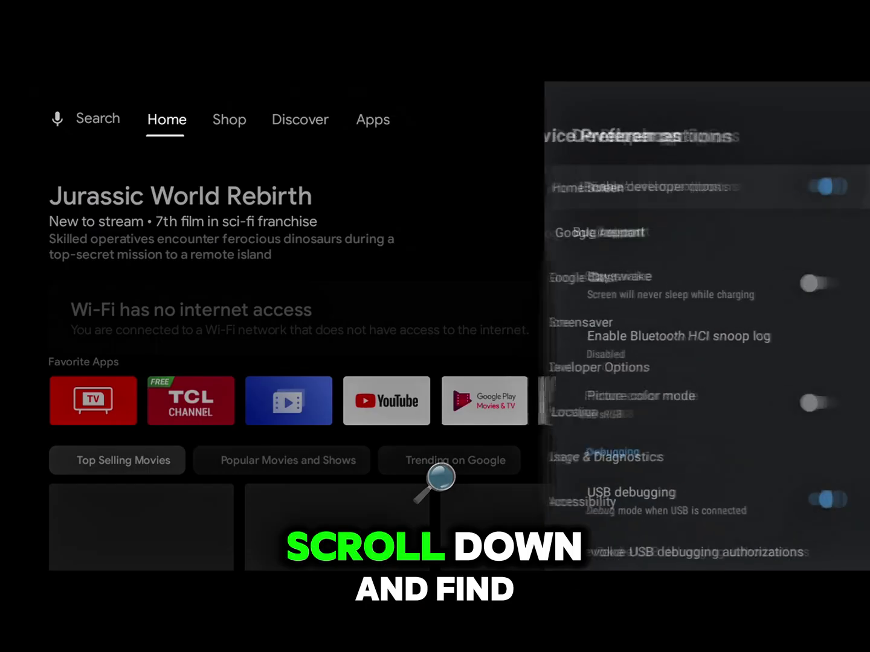
# Check the USB debugging switch in the Debugging section of Developer options, and exit the TV's settings
pyautogui.press('Down')
pyautogui.press('Down')
pyautogui.press('Down')
pyautogui.press('Down')
pyautogui.press('Down')
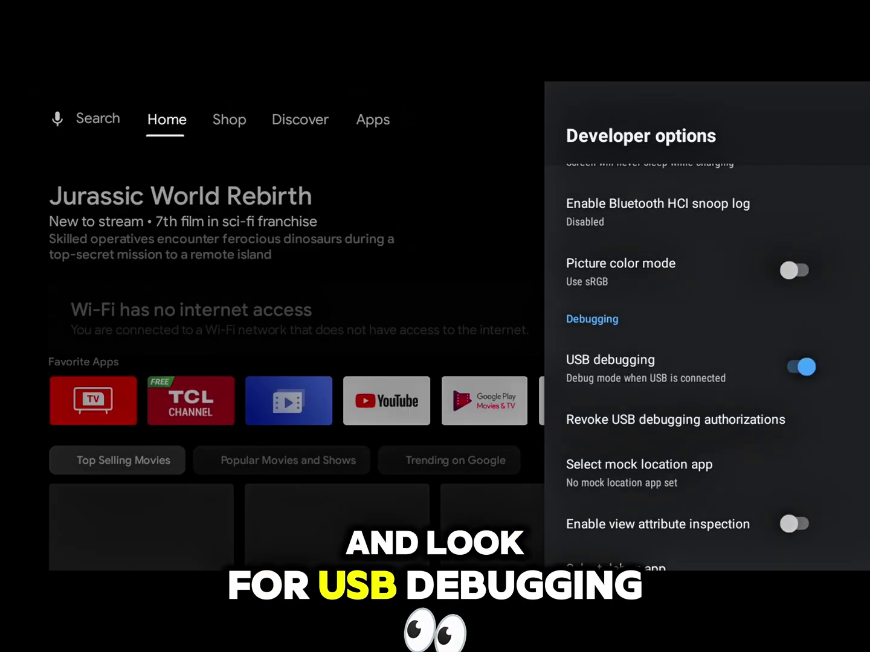
pyautogui.press('Down')
pyautogui.press('Up')
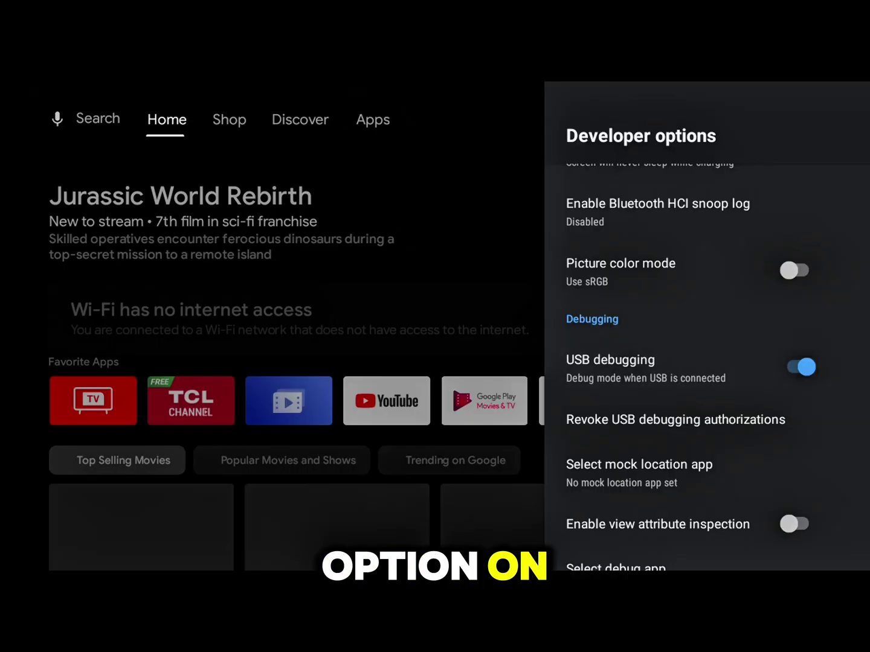
pyautogui.press('Escape')
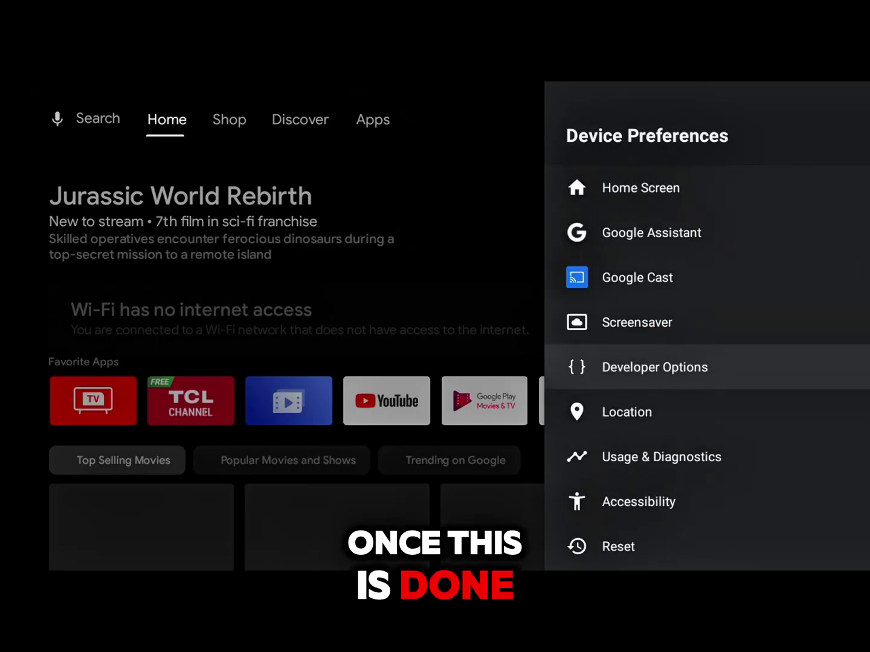
pyautogui.press('Escape')
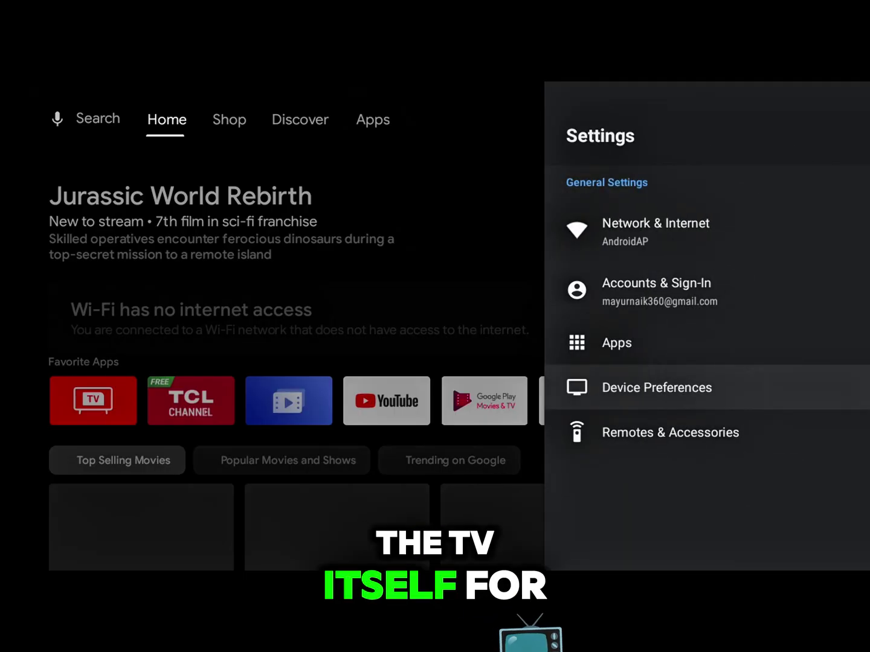
pyautogui.press('Escape')
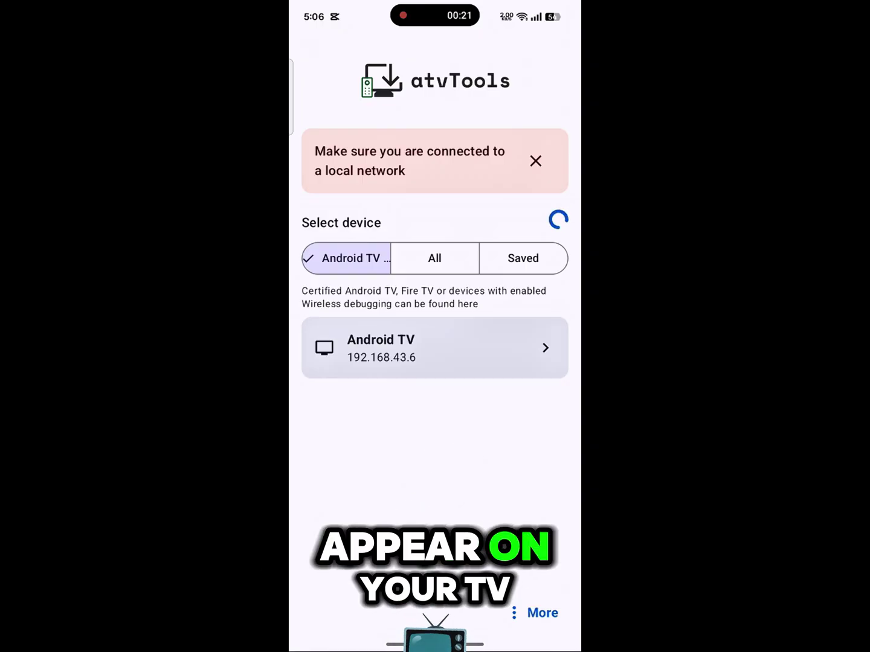
# Switch to atvTools on the phone, connect to the Android TV device and start its Install tool
pyautogui.click(436, 349)
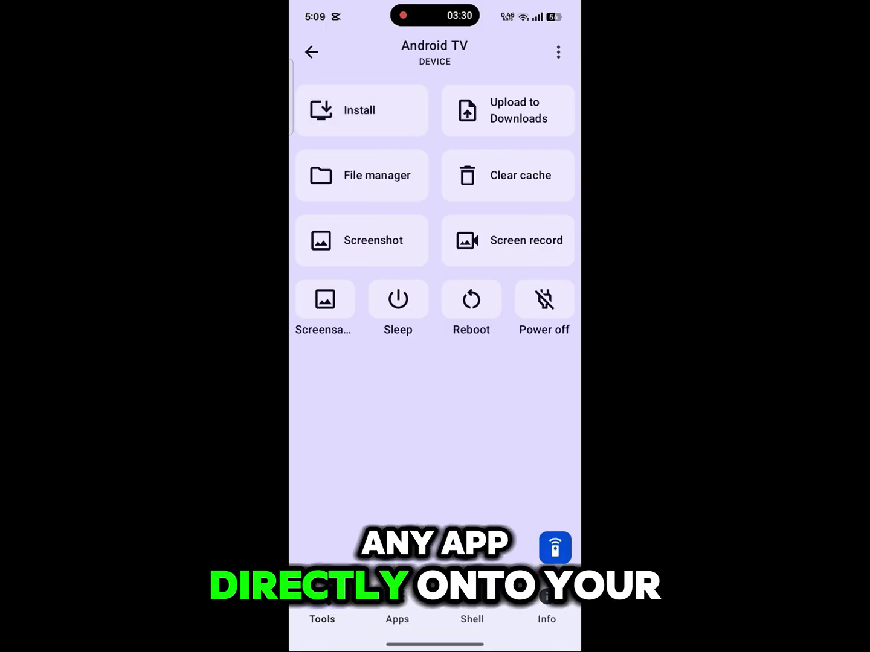
pyautogui.click(395, 117)
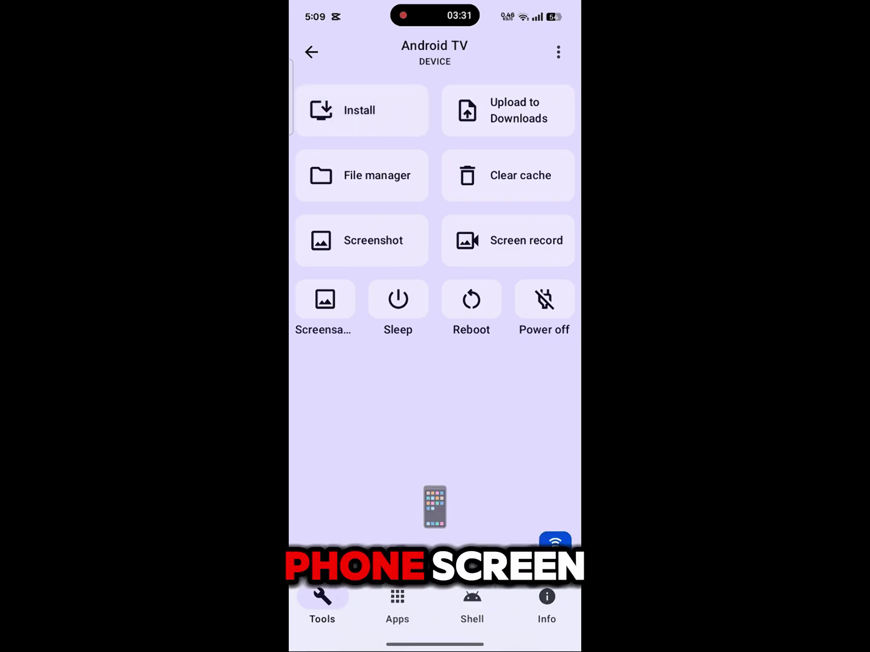
pyautogui.click(360, 111)
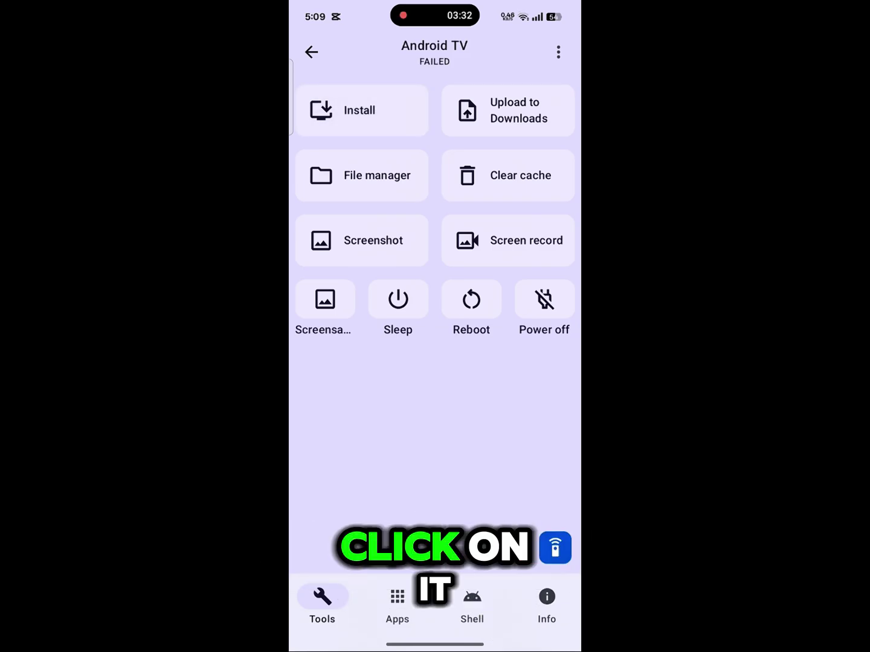
pyautogui.click(362, 111)
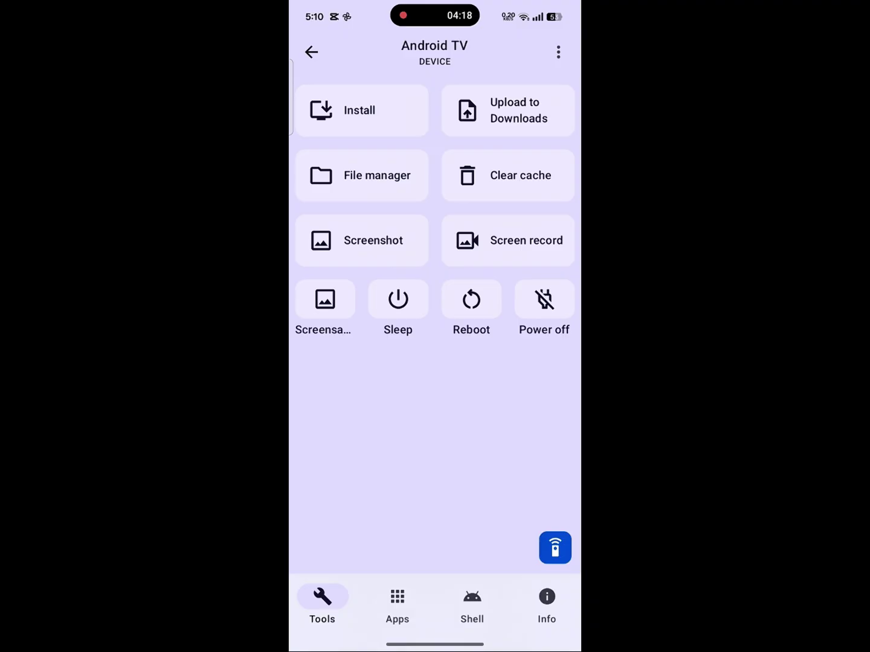
# Start a screen recording of the TV and turn on Show system apps for the device's app list
pyautogui.click(508, 241)
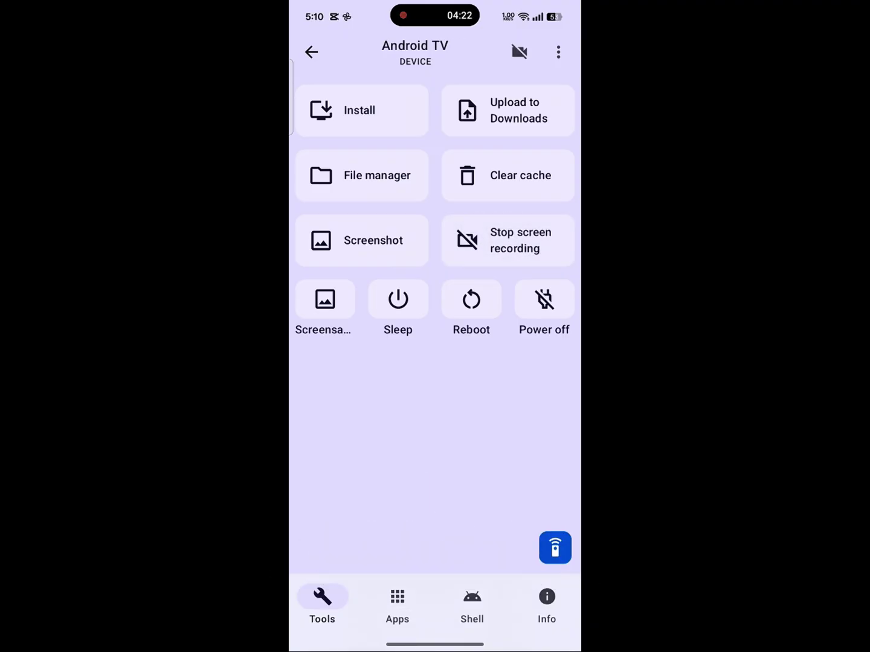
pyautogui.click(432, 619)
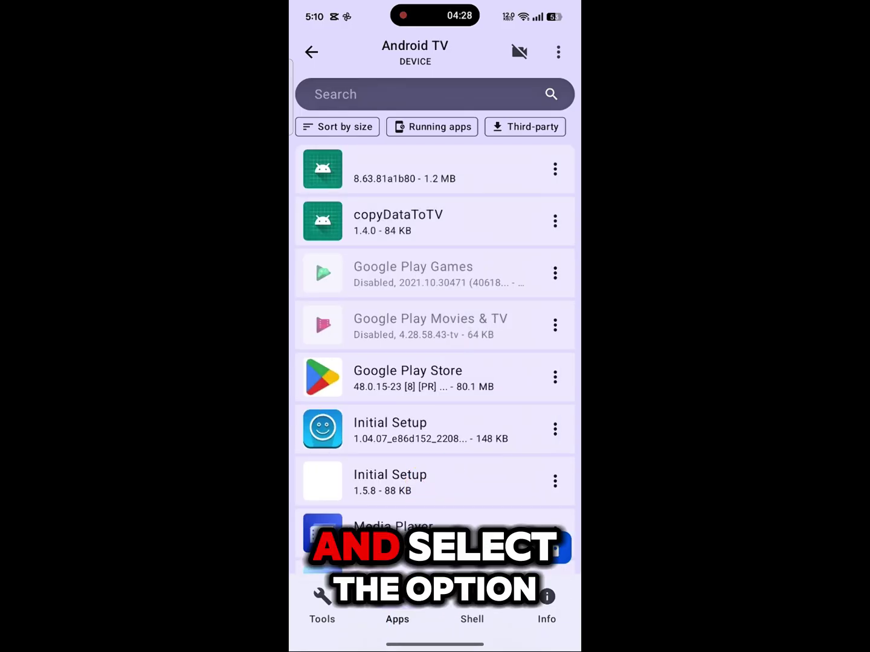
pyautogui.click(557, 52)
pyautogui.click(549, 104)
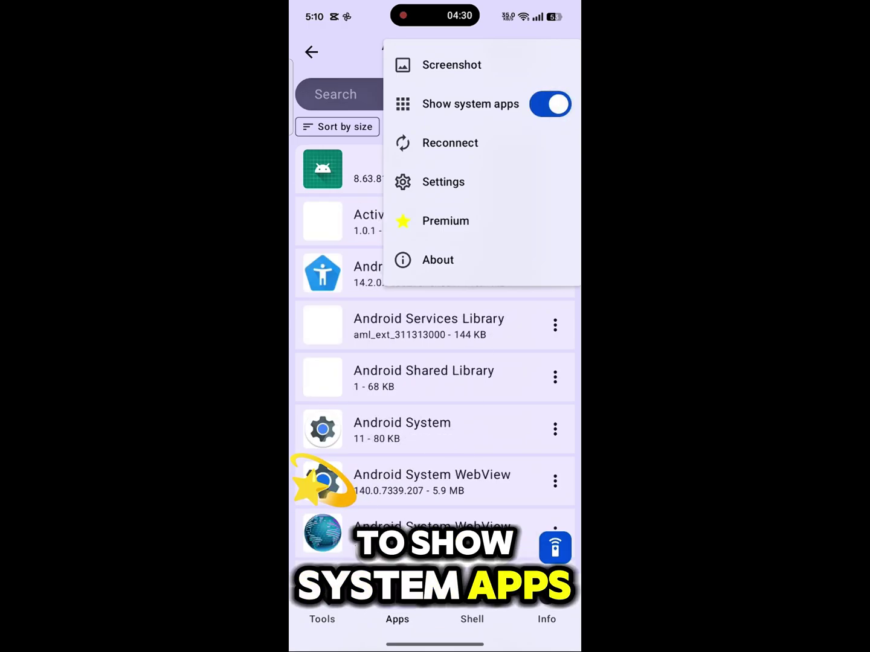
# Disable the Android TV Home app in the device's app list and confirm
pyautogui.scroll(-5, 435, 355)
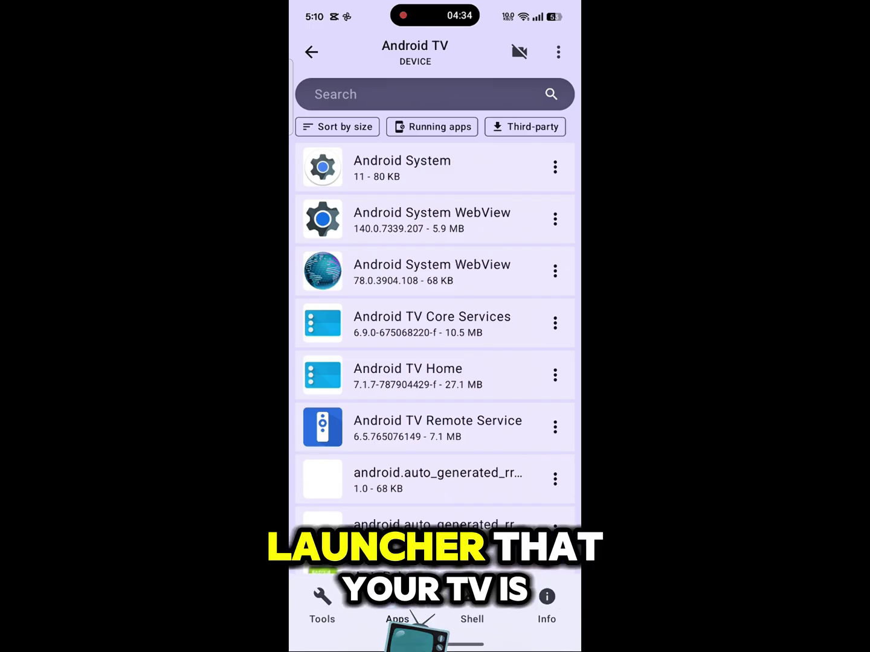
pyautogui.click(497, 375)
pyautogui.click(555, 375)
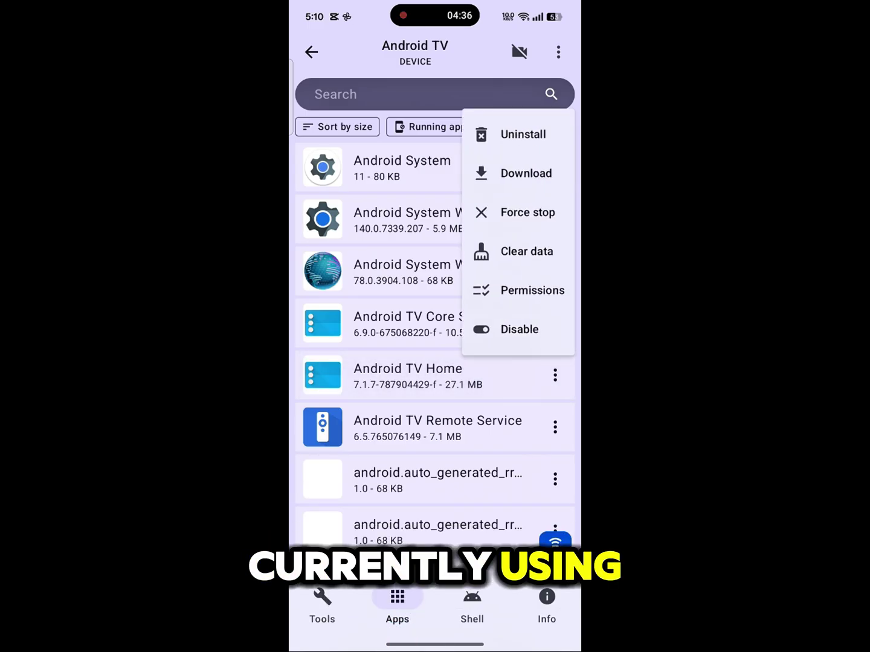
pyautogui.click(518, 329)
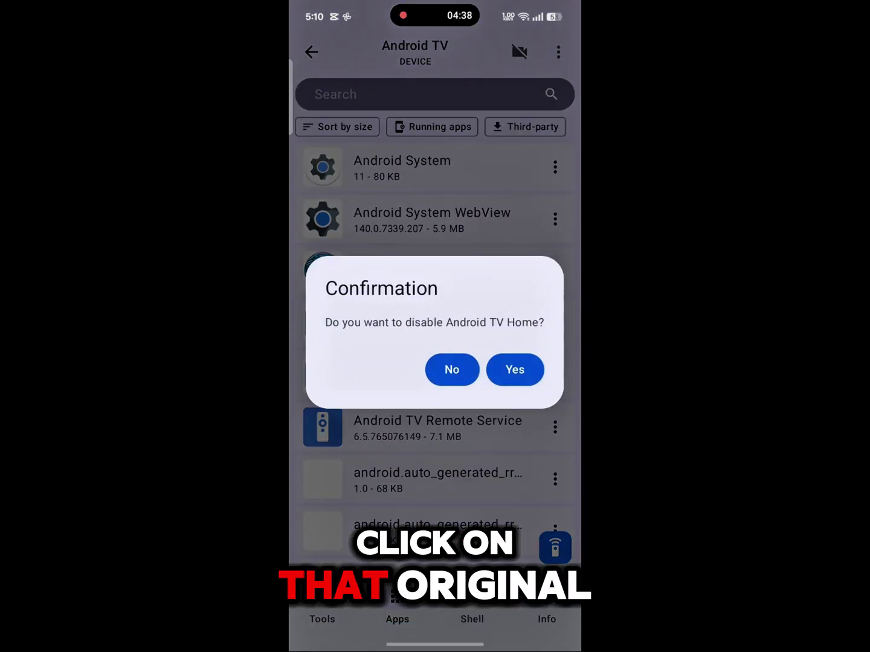
pyautogui.click(514, 370)
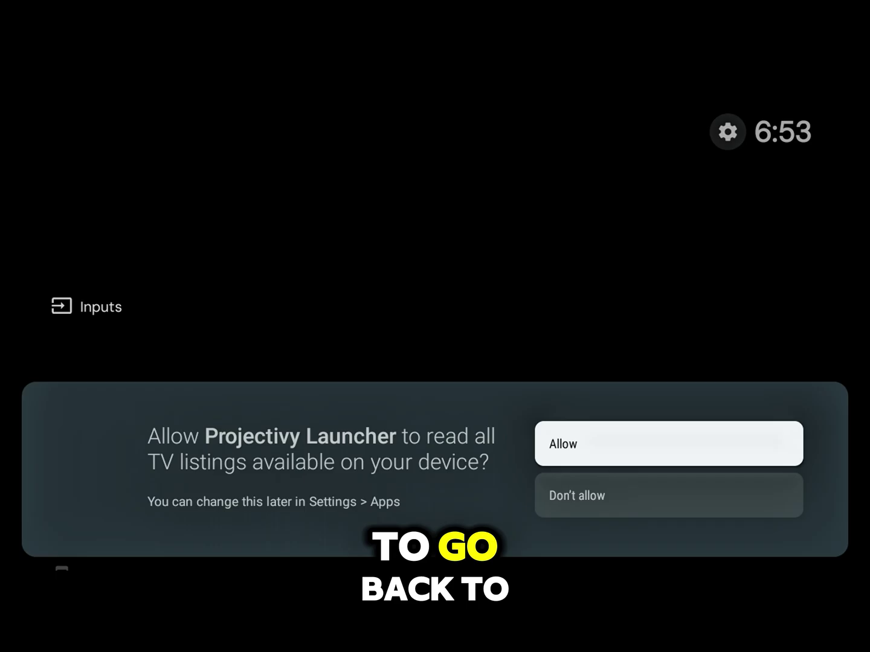
# Allow Projectivy Launcher to read the TV listings, and browse its Inputs and TV Apps rows on the TV
pyautogui.press('Return')
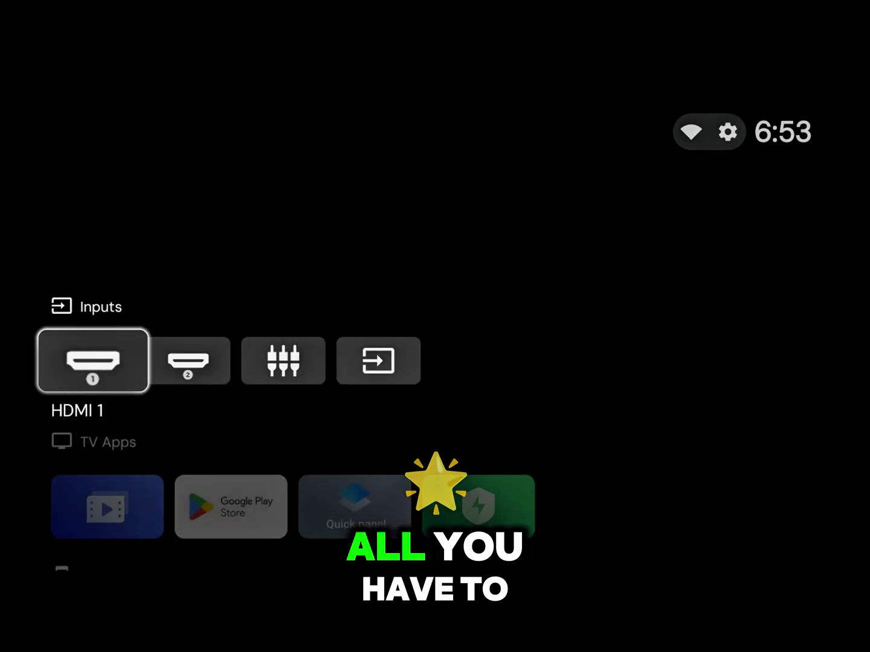
pyautogui.press('Down')
pyautogui.press('Down')
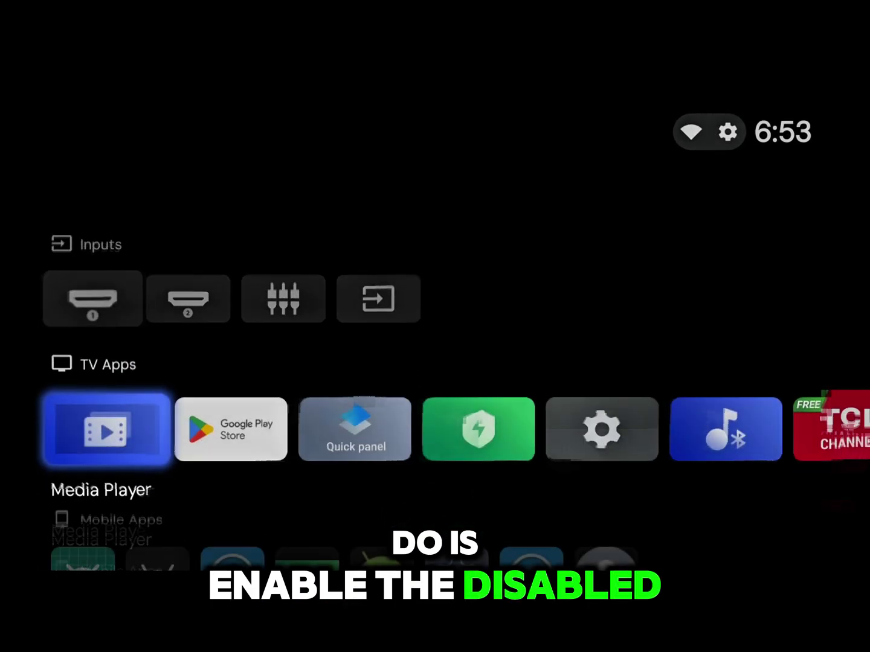
pyautogui.press('Up')
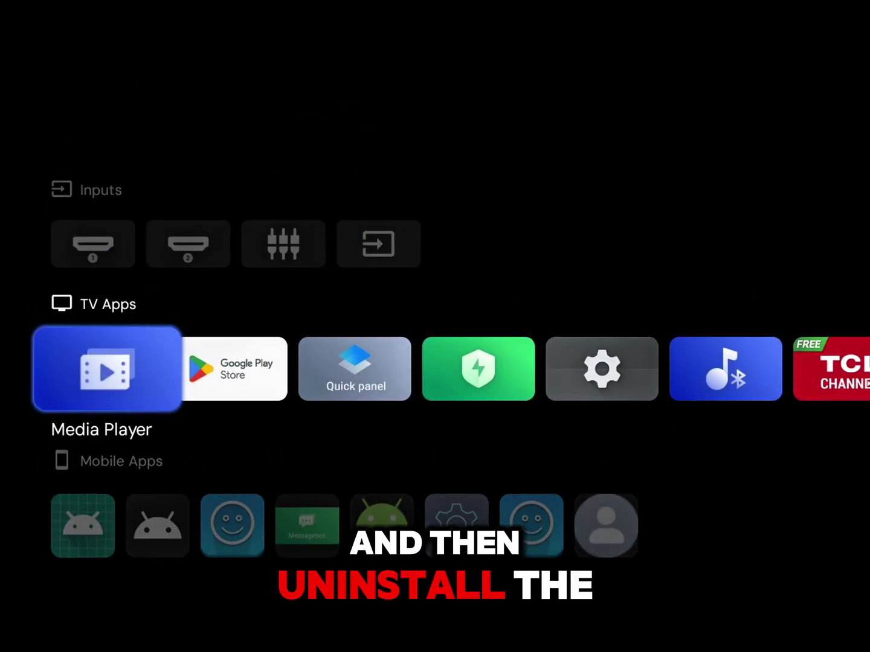
pyautogui.press('Right')
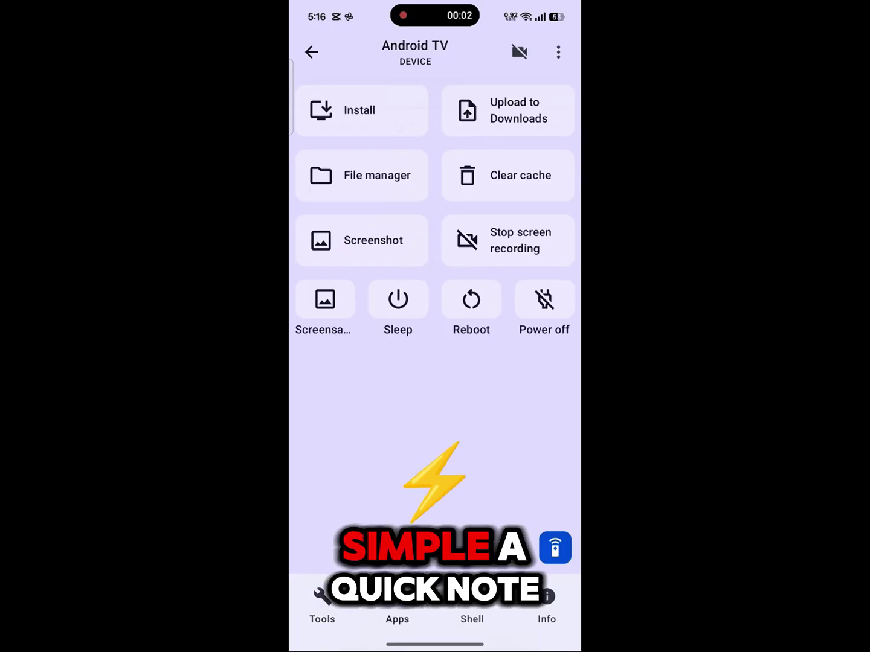
# Switch back to atvTools on the phone and enable Android TV Home in the device's app list
pyautogui.click(397, 611)
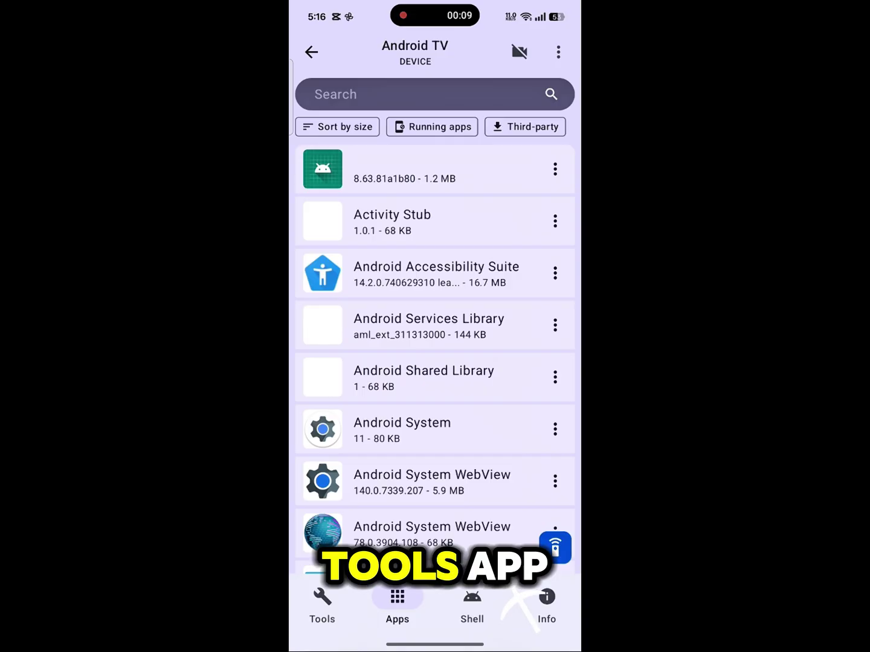
pyautogui.scroll(-3, 435, 338)
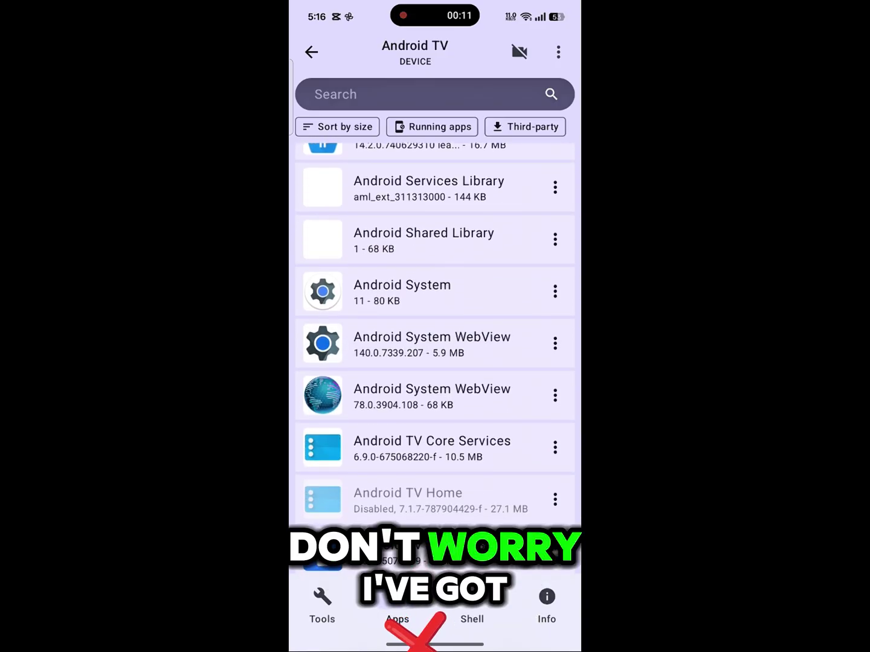
pyautogui.click(555, 499)
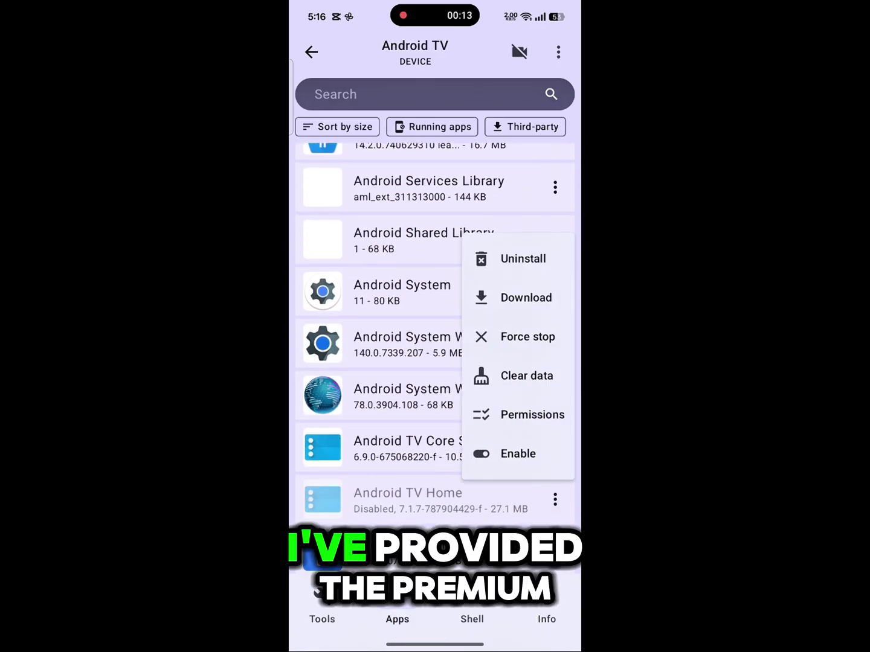
pyautogui.click(519, 454)
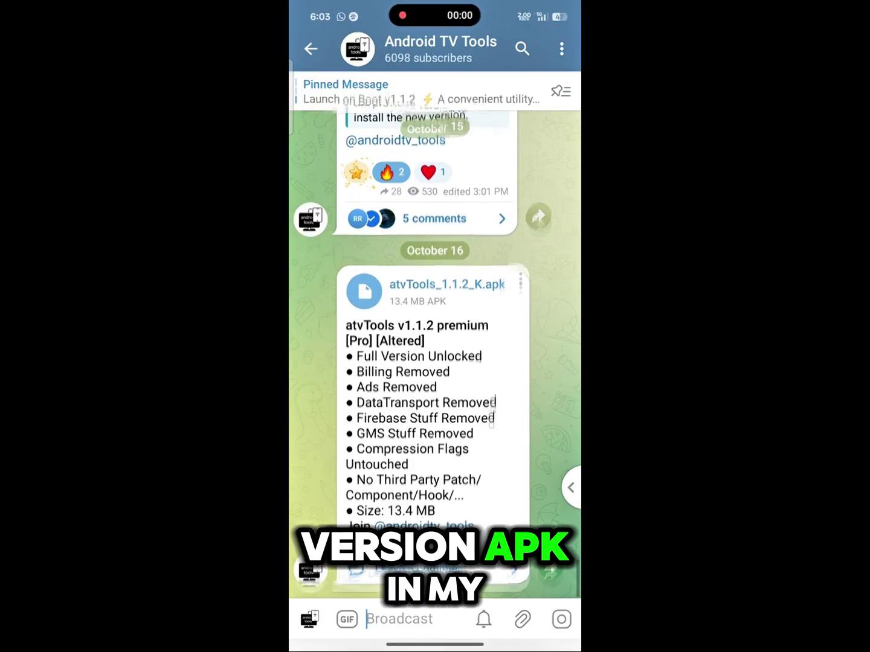
# View the atvTools_1.1.2_K.apk post in the Android TV Tools channel in Telegram
pyautogui.scroll(-1, 434, 354)
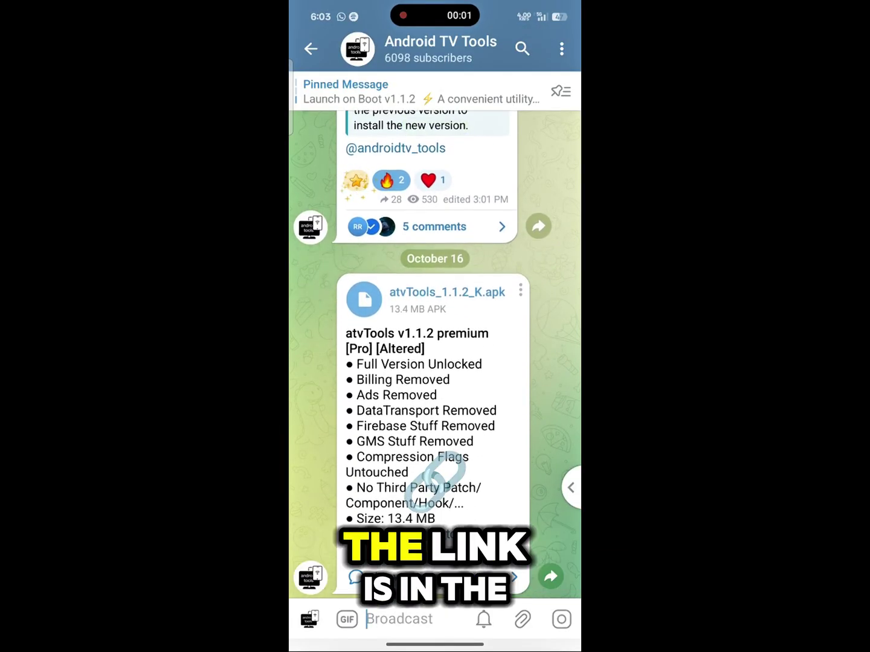